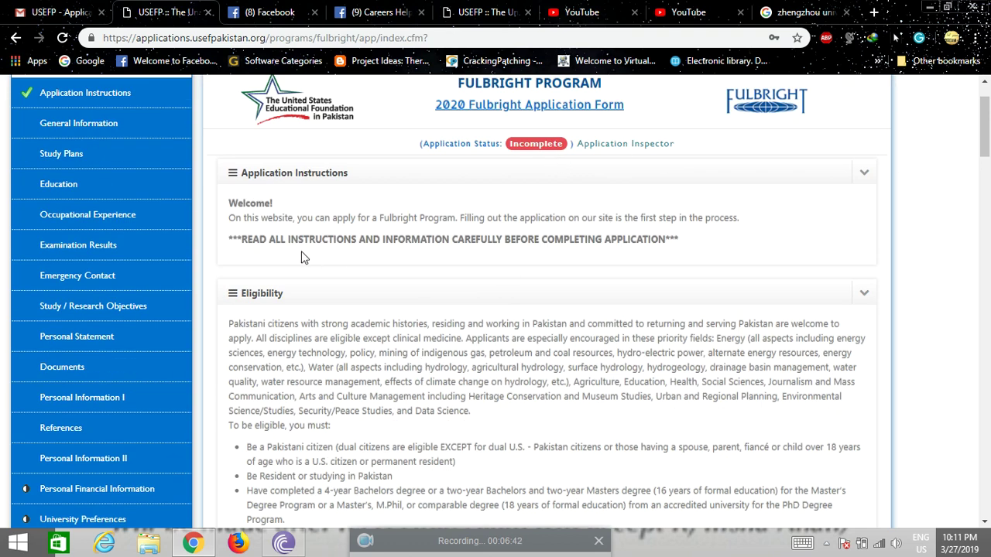
# - Read through the Fulbright application instructions, covering eligibility, additional requirements, item instructions, supplemental forms, standardized tests and supported browsers
pyautogui.scroll(-1, 299, 255)
pyautogui.scroll(-1, 379, 261)
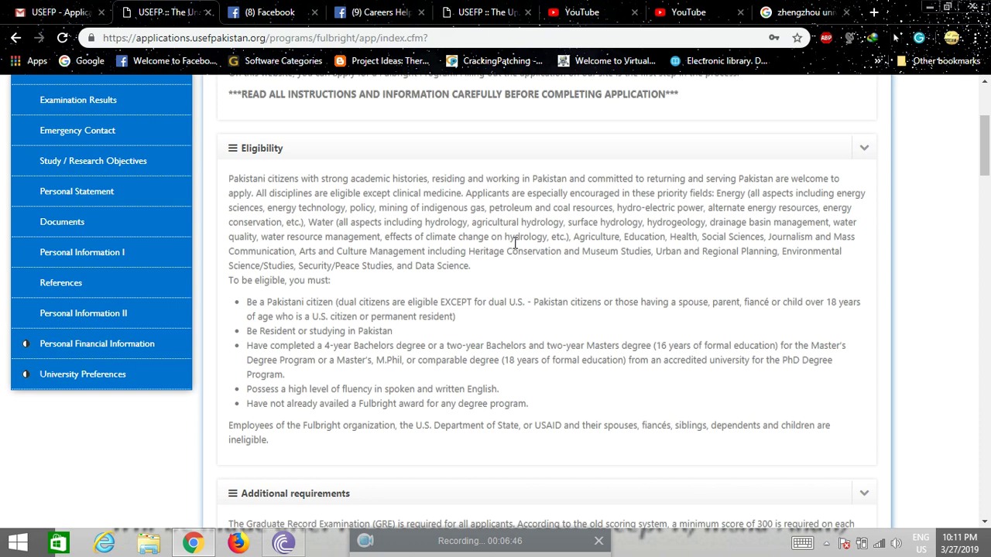
pyautogui.scroll(-4, 507, 244)
pyautogui.scroll(-8, 507, 255)
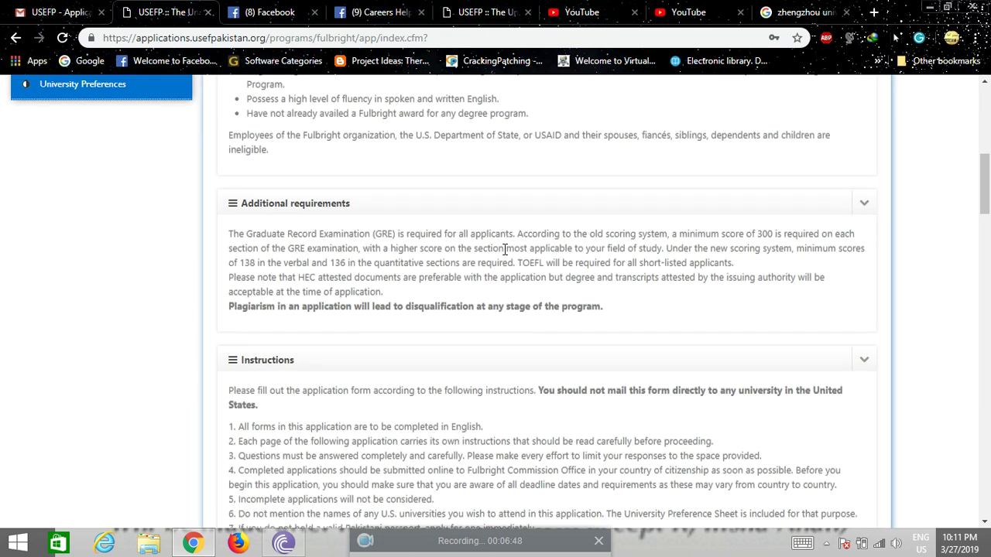
pyautogui.scroll(-1, 482, 253)
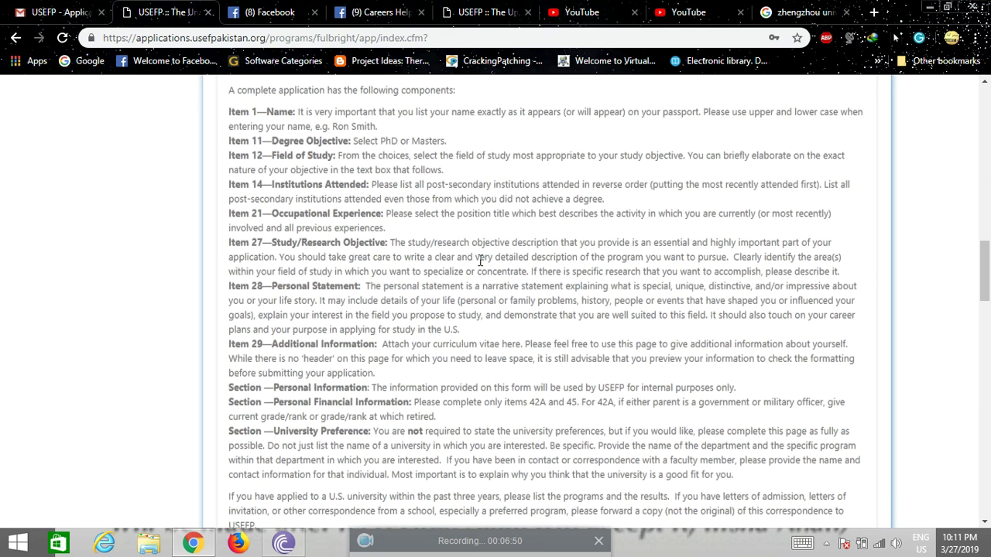
pyautogui.scroll(-5, 480, 262)
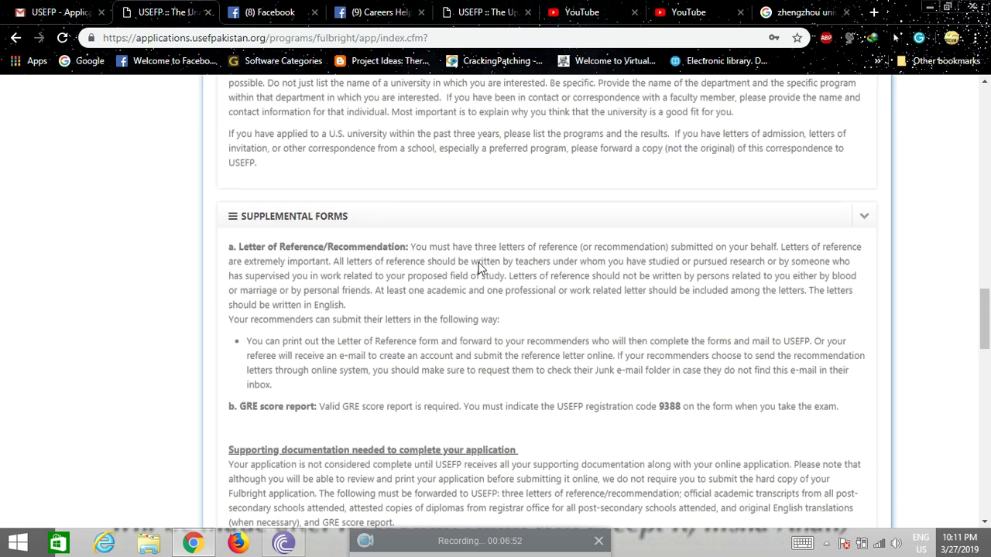
pyautogui.scroll(6, 480, 263)
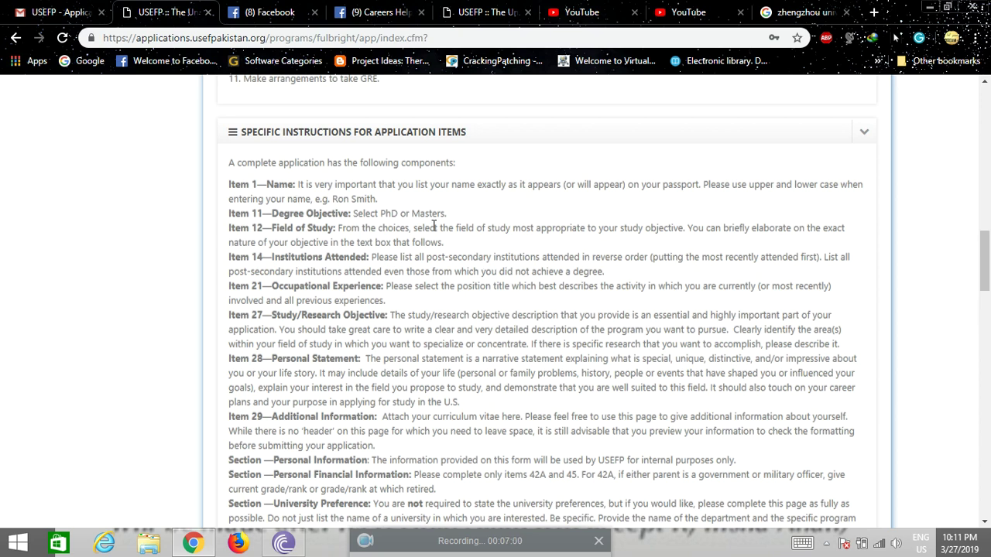
pyautogui.scroll(-4, 437, 230)
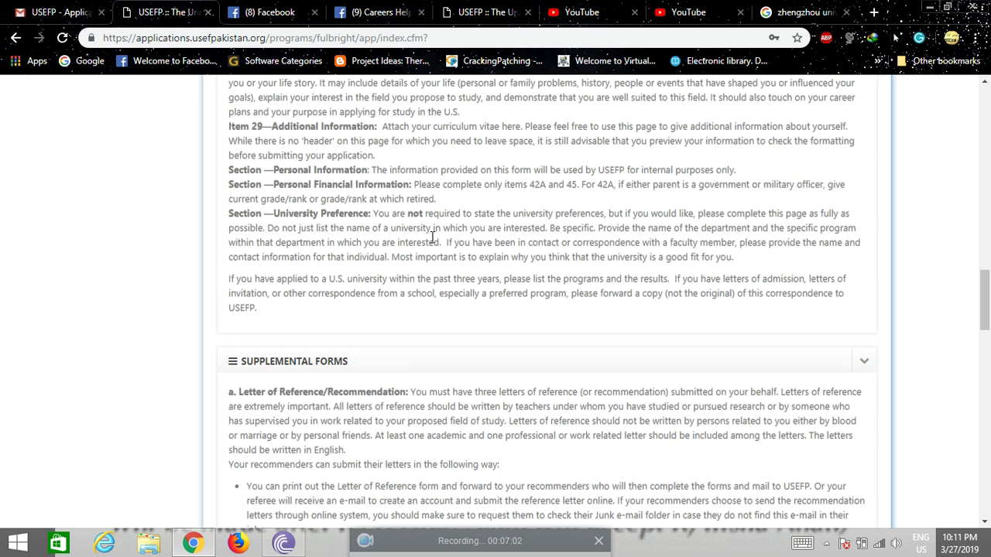
pyautogui.scroll(-7, 433, 236)
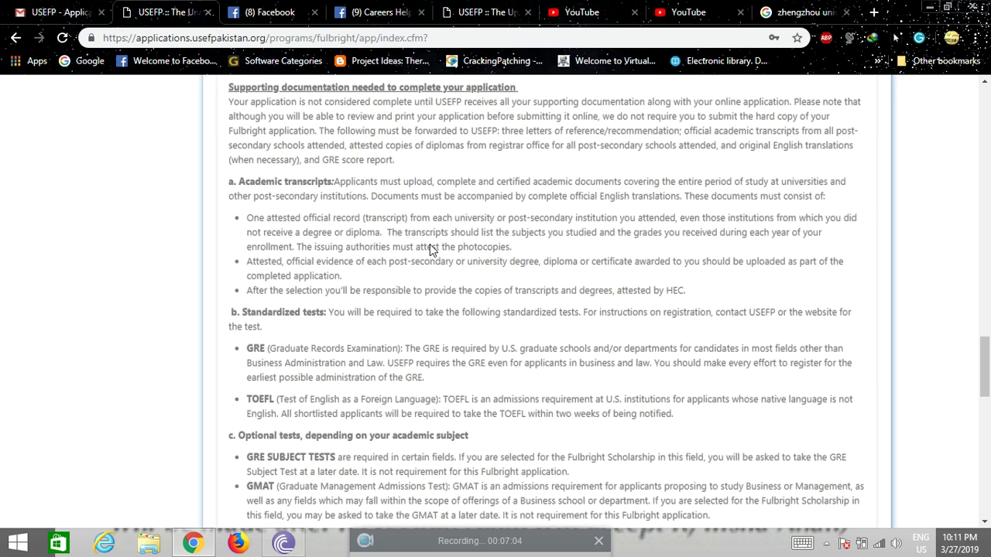
pyautogui.scroll(-8, 430, 245)
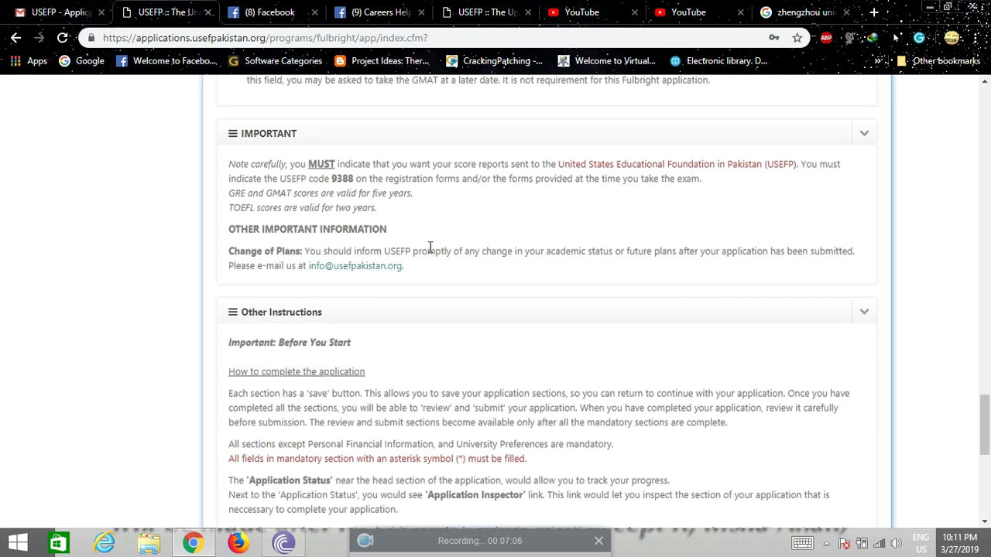
pyautogui.scroll(-4, 431, 247)
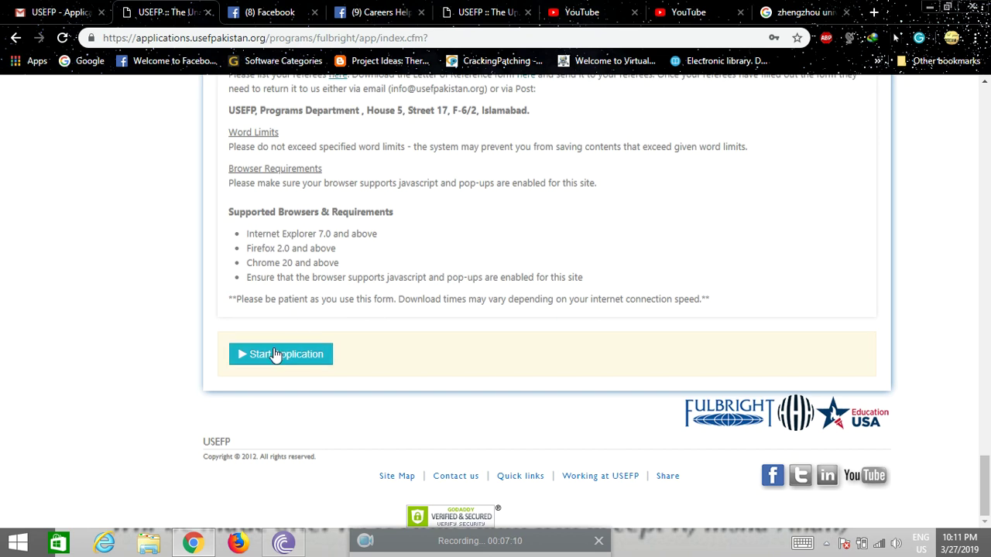
# - Start the application and view the available salutation options in the Name section of General Information
pyautogui.click(274, 350)
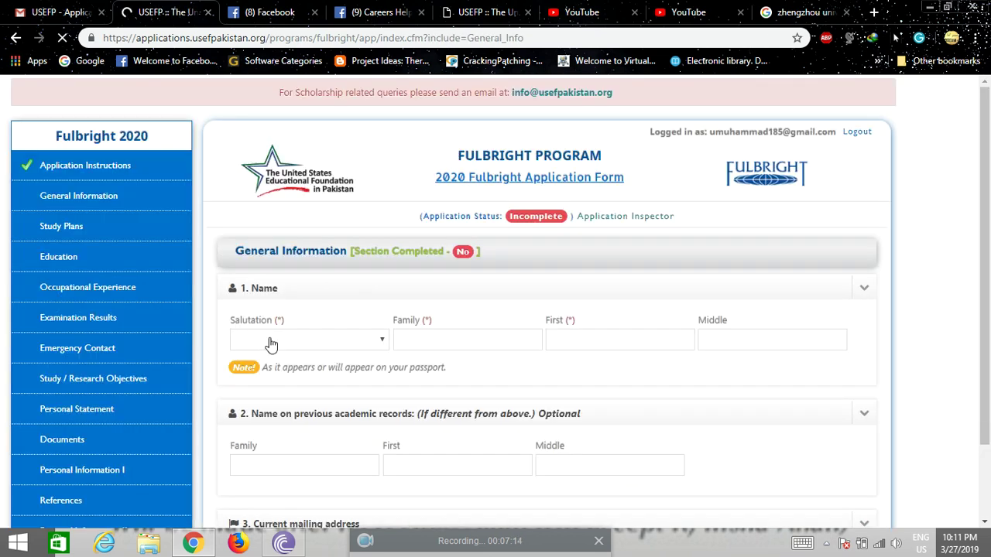
pyautogui.scroll(-1, 370, 329)
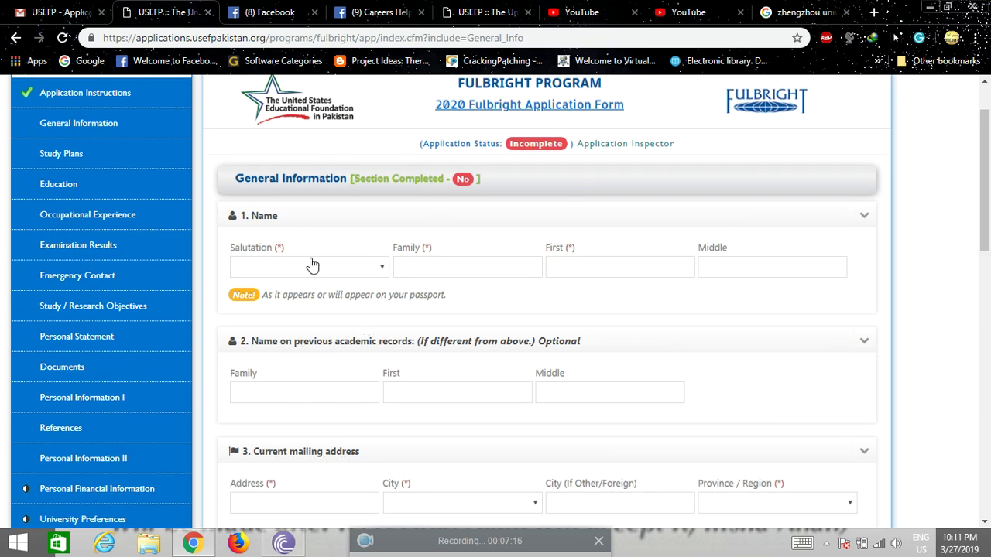
pyautogui.scroll(-3, 67, 221)
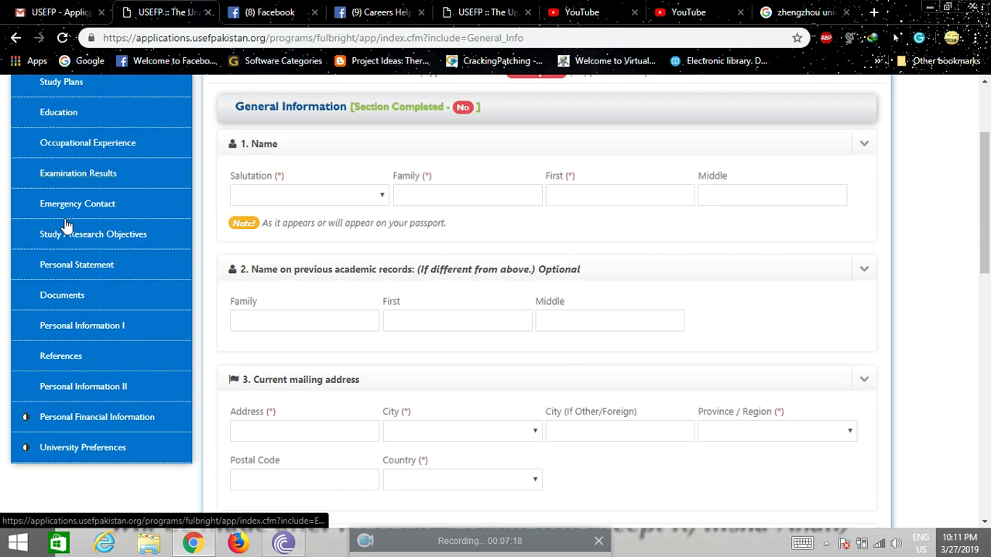
pyautogui.scroll(1, 65, 248)
pyautogui.scroll(2, 64, 247)
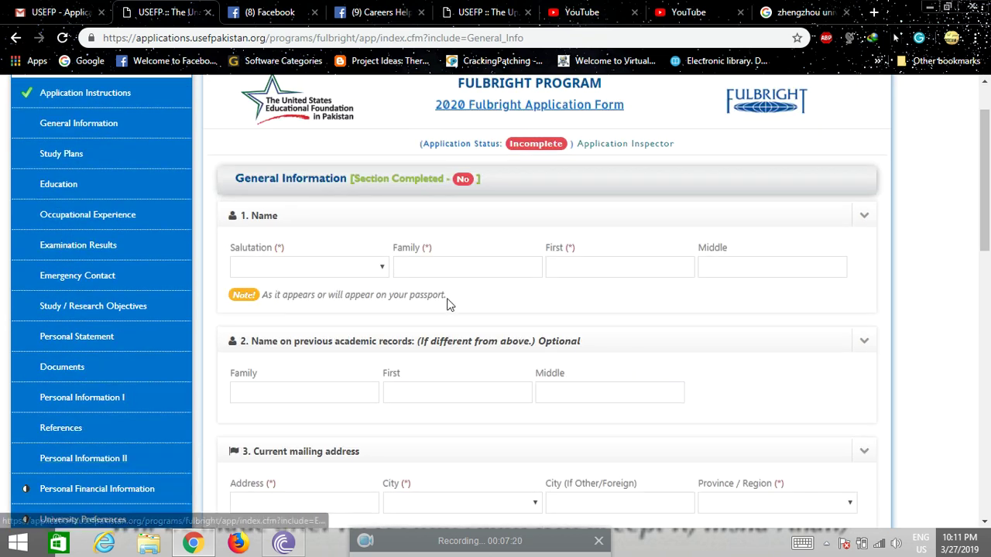
pyautogui.click(377, 273)
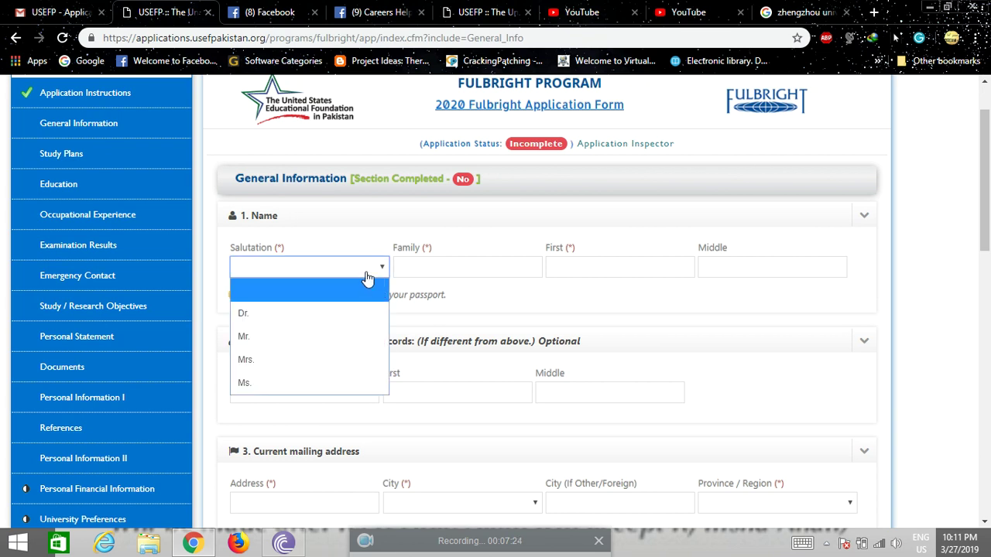
pyautogui.click(373, 283)
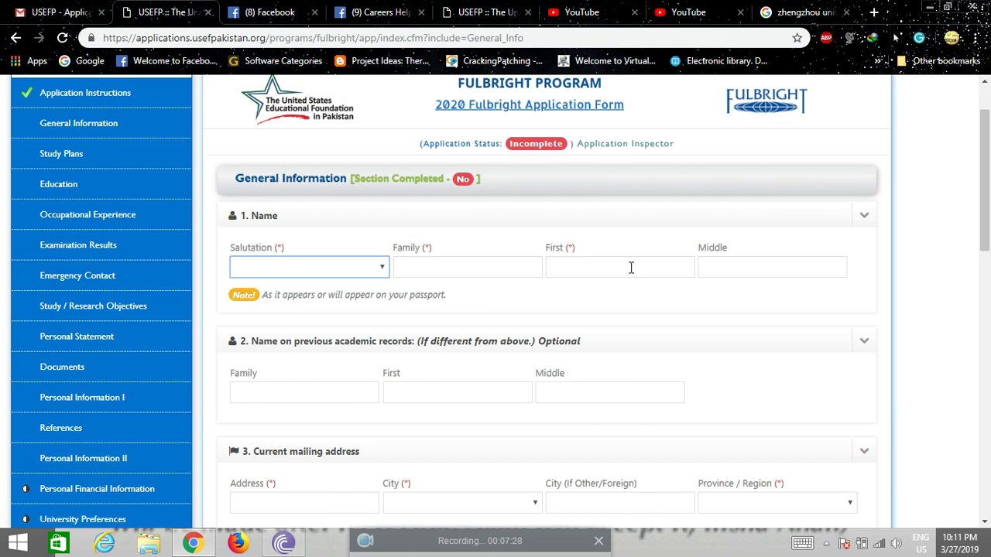
# - Review the remaining General Information fields, from previous academic names and mailing addresses to the answer options for U.S. citizenship
pyautogui.scroll(-2, 626, 274)
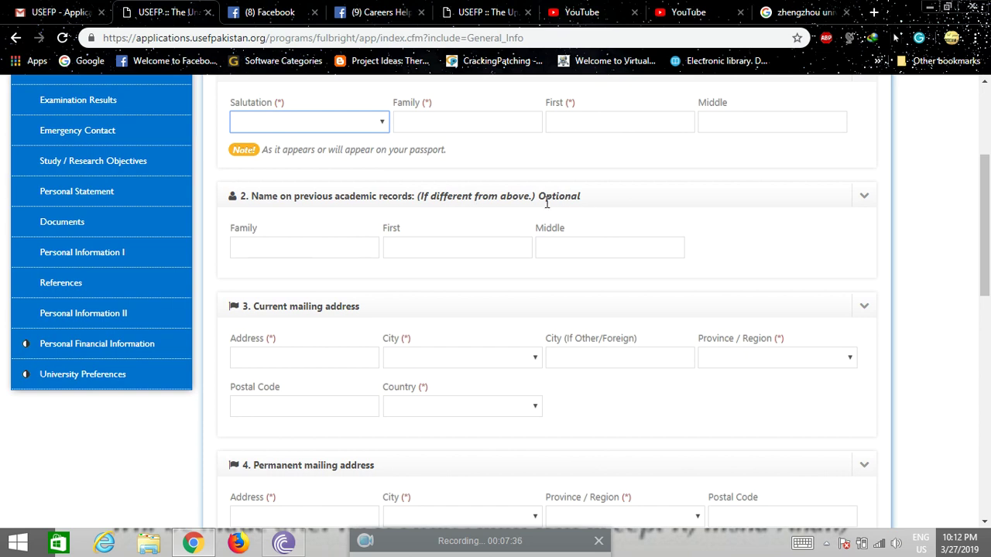
pyautogui.scroll(-1, 552, 209)
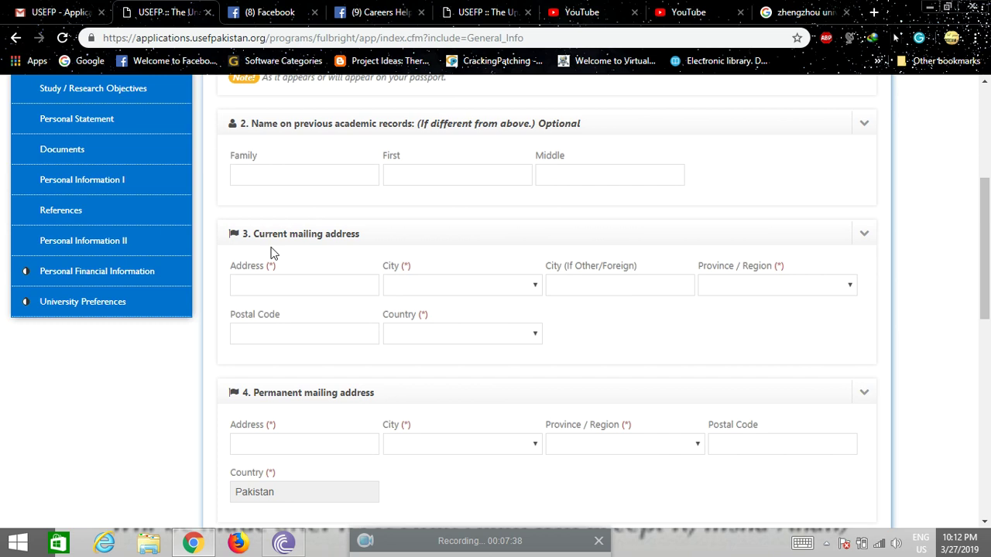
pyautogui.scroll(-1, 413, 248)
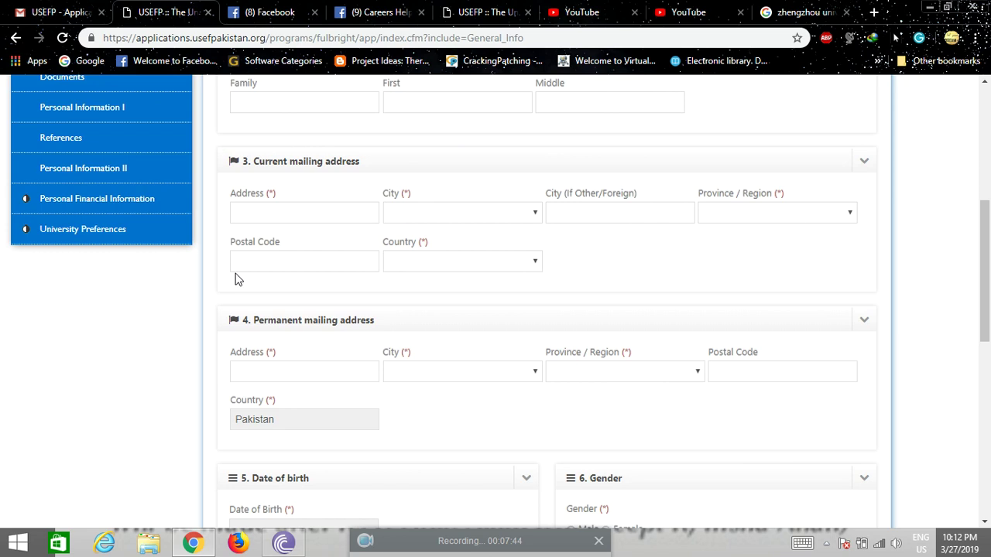
pyautogui.scroll(-1, 520, 265)
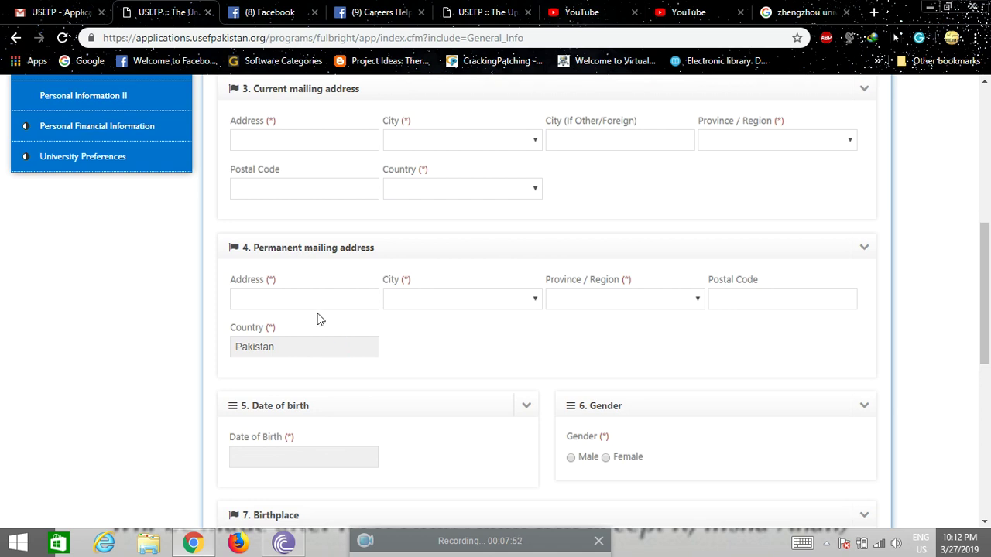
pyautogui.scroll(-2, 500, 316)
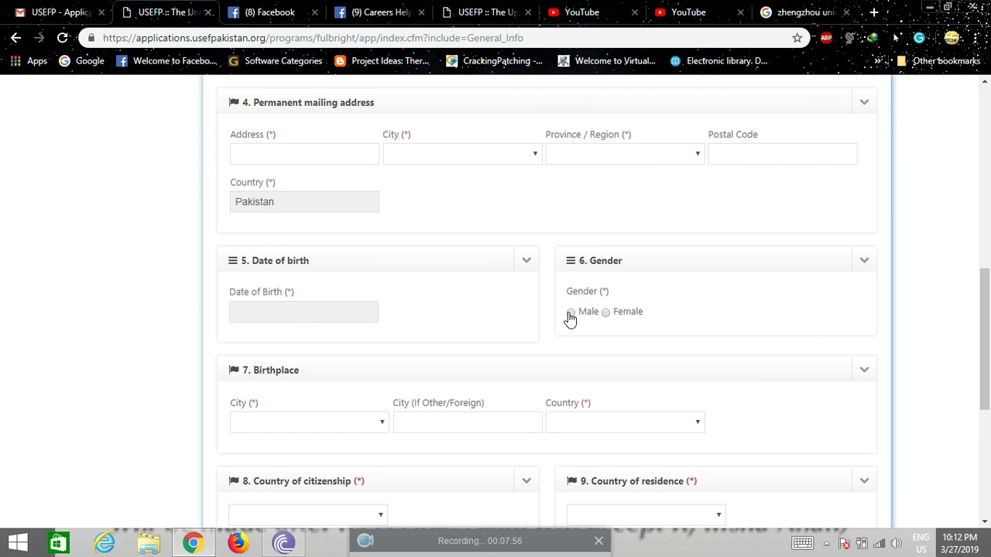
pyautogui.scroll(-2, 488, 328)
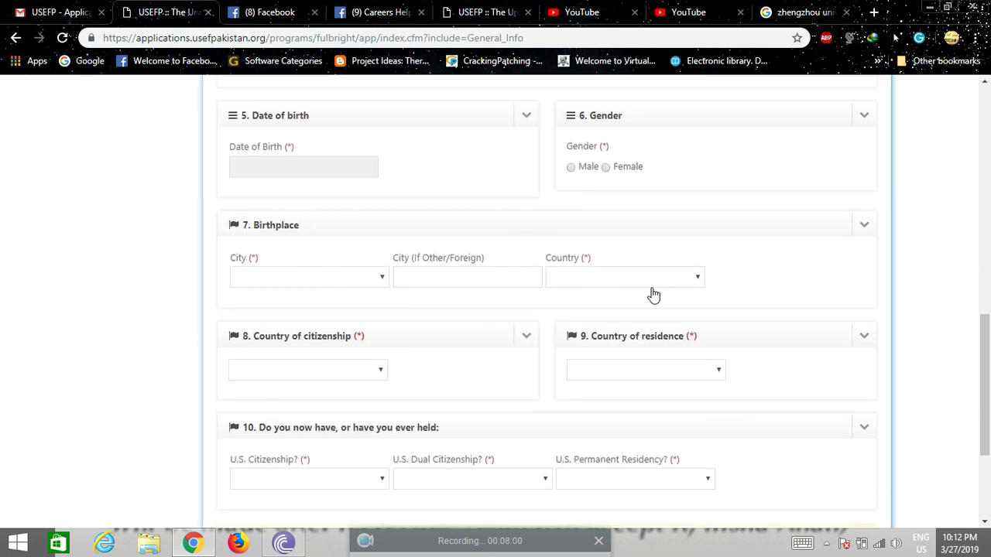
pyautogui.scroll(-1, 656, 294)
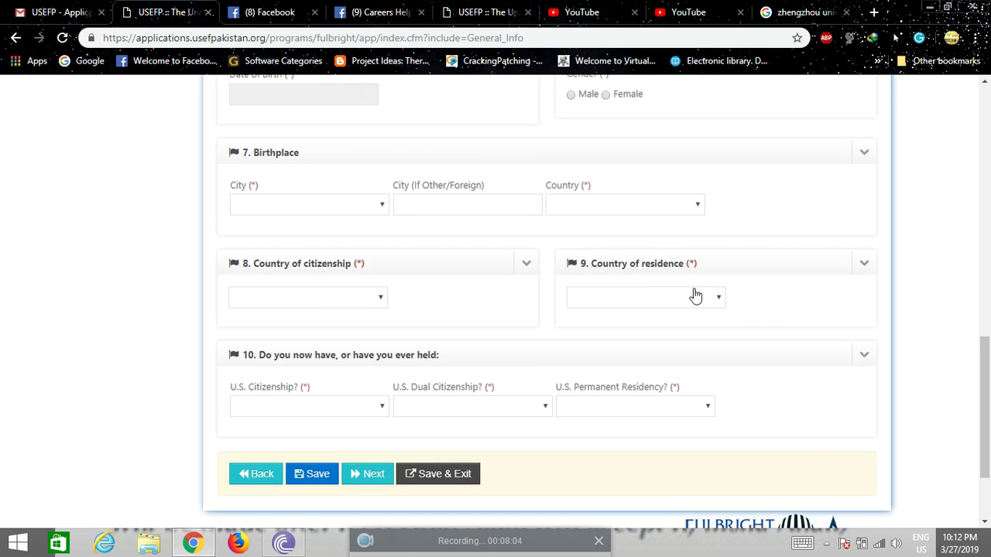
pyautogui.scroll(-1, 692, 295)
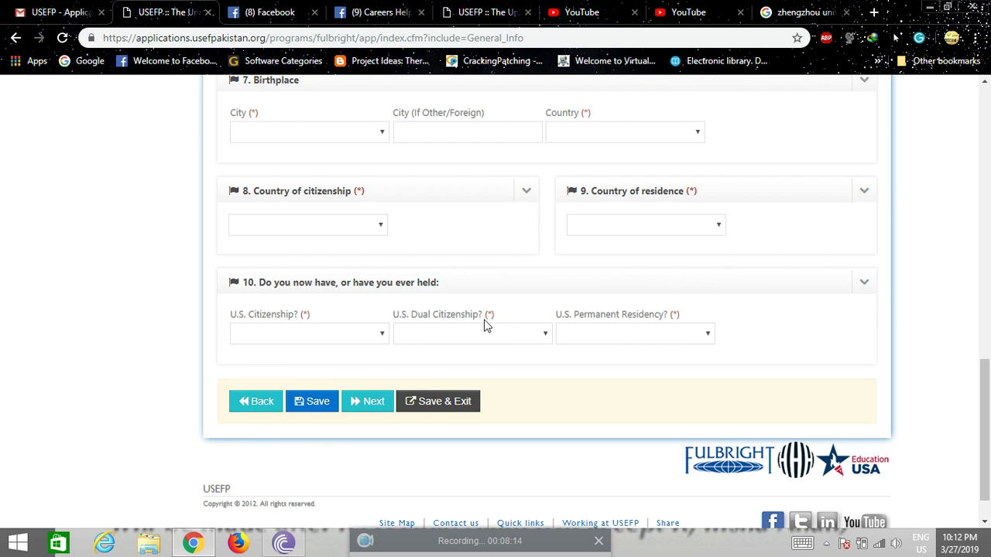
pyautogui.click(365, 346)
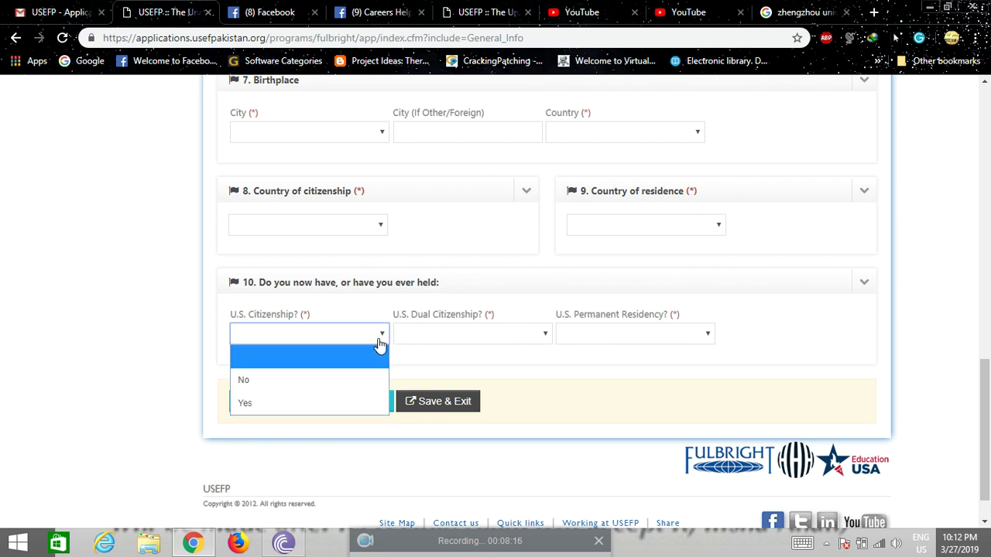
pyautogui.click(805, 385)
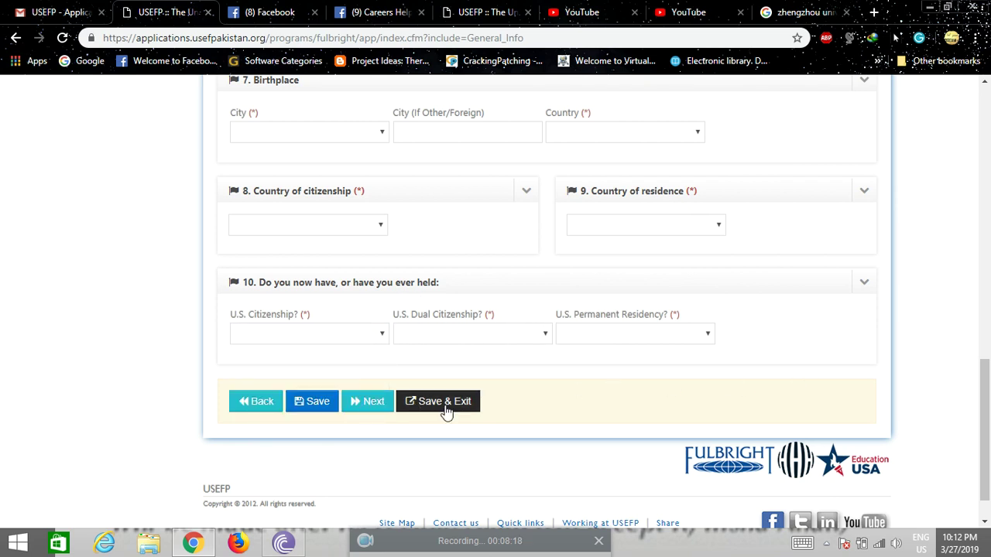
# - Open the Study Plans section and view the available Degree Objective options
pyautogui.scroll(6, 328, 410)
pyautogui.scroll(5, 325, 410)
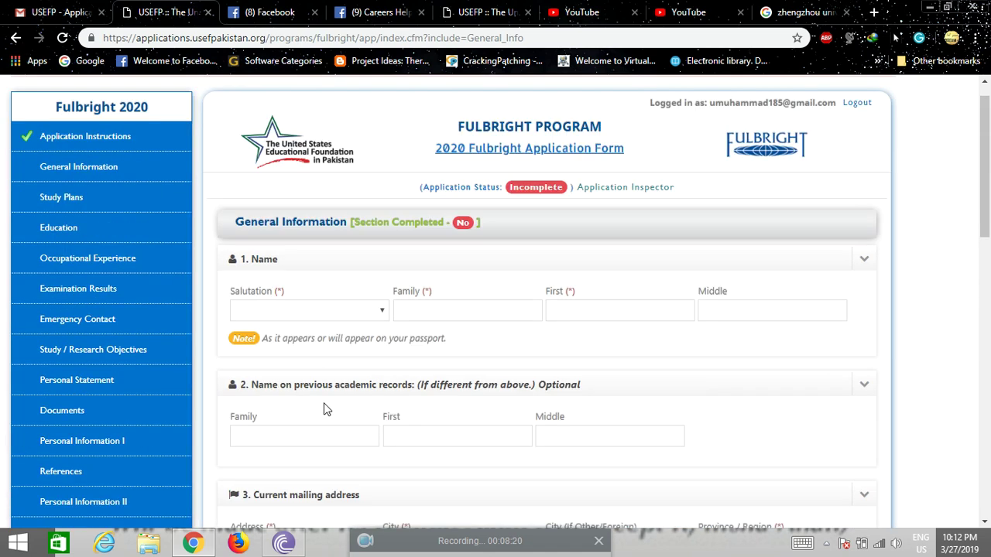
pyautogui.click(62, 230)
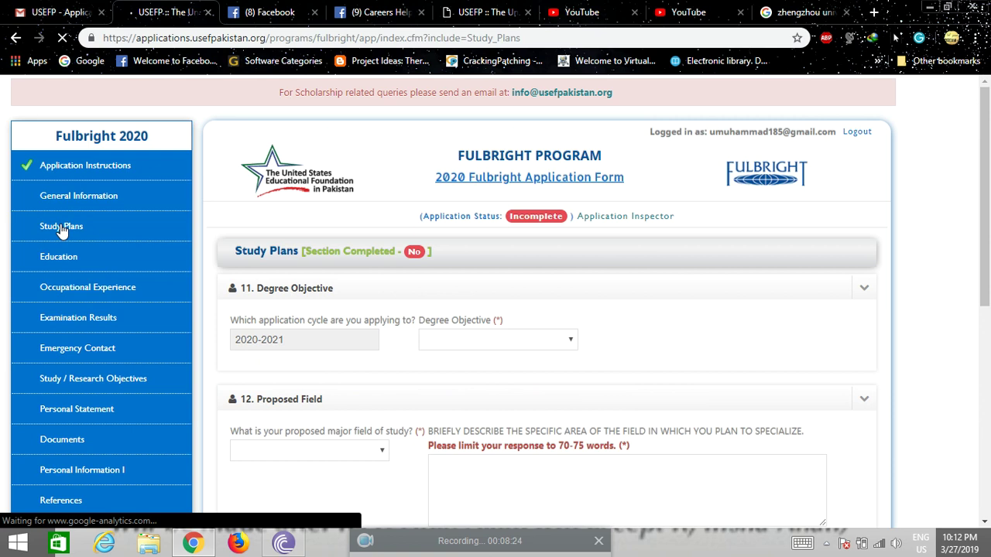
pyautogui.scroll(-1, 555, 385)
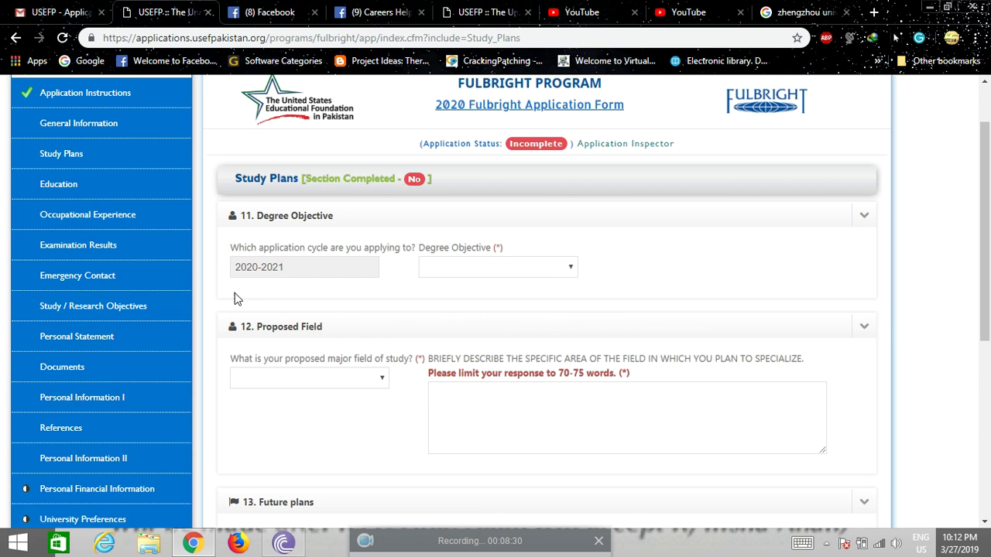
pyautogui.click(563, 270)
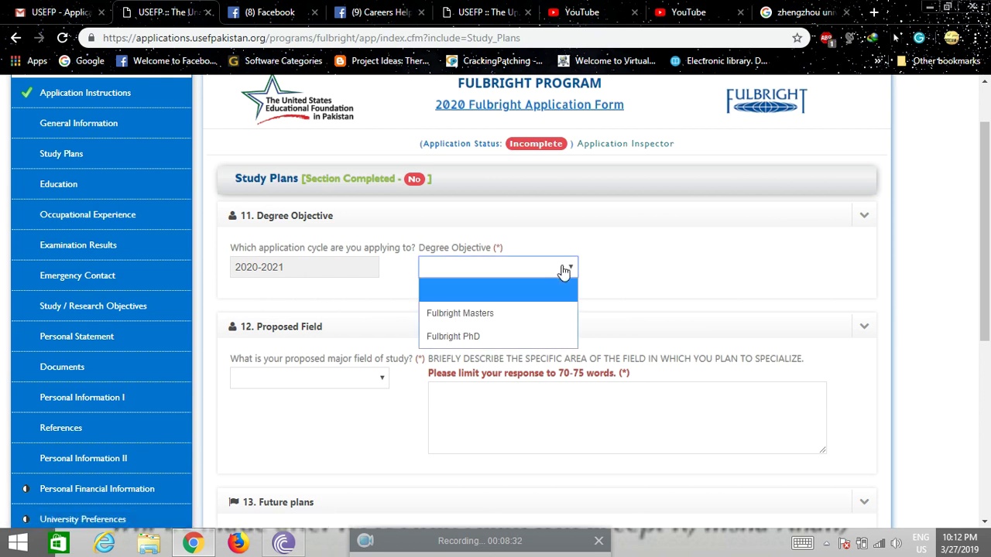
pyautogui.click(564, 270)
# - Browse the list of proposed major fields of study in the Proposed Field section
pyautogui.scroll(-2, 553, 282)
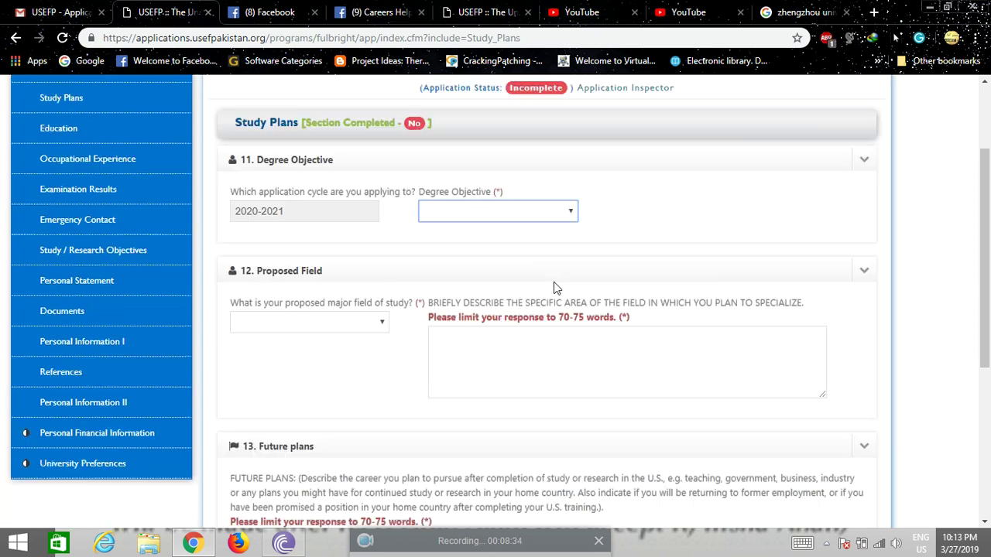
pyautogui.click(374, 245)
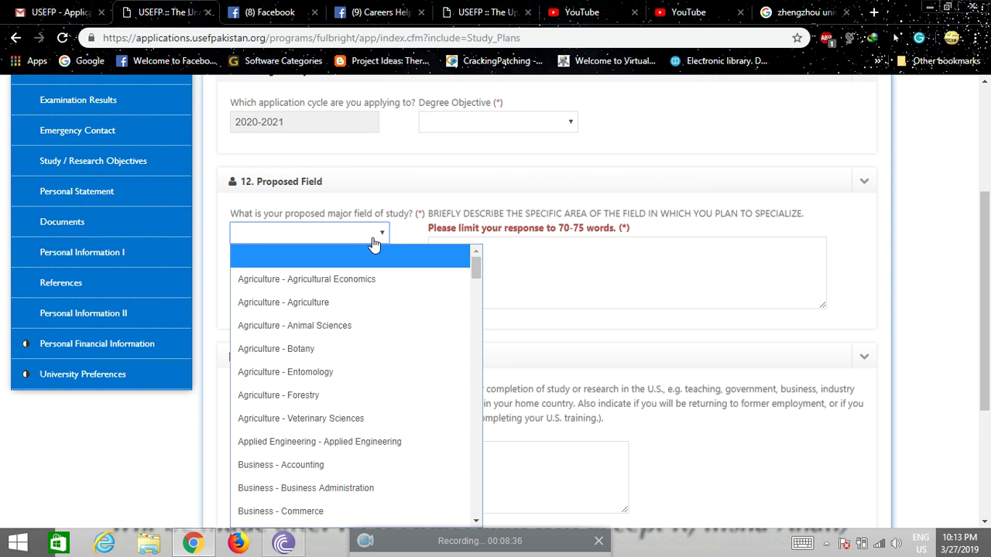
pyautogui.scroll(-4, 332, 404)
pyautogui.click(595, 183)
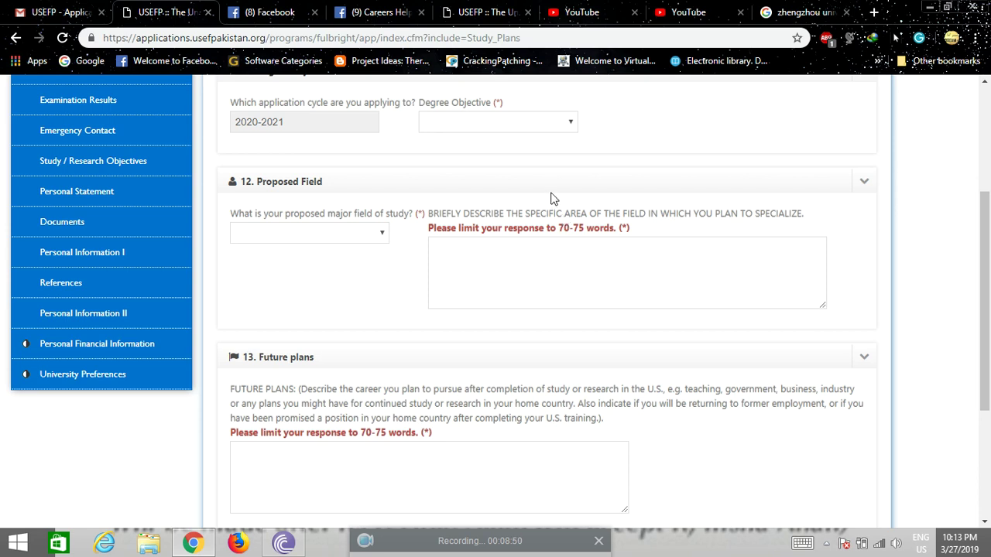
# - Examine the Future plans question and activate its empty response box
pyautogui.scroll(-2, 503, 306)
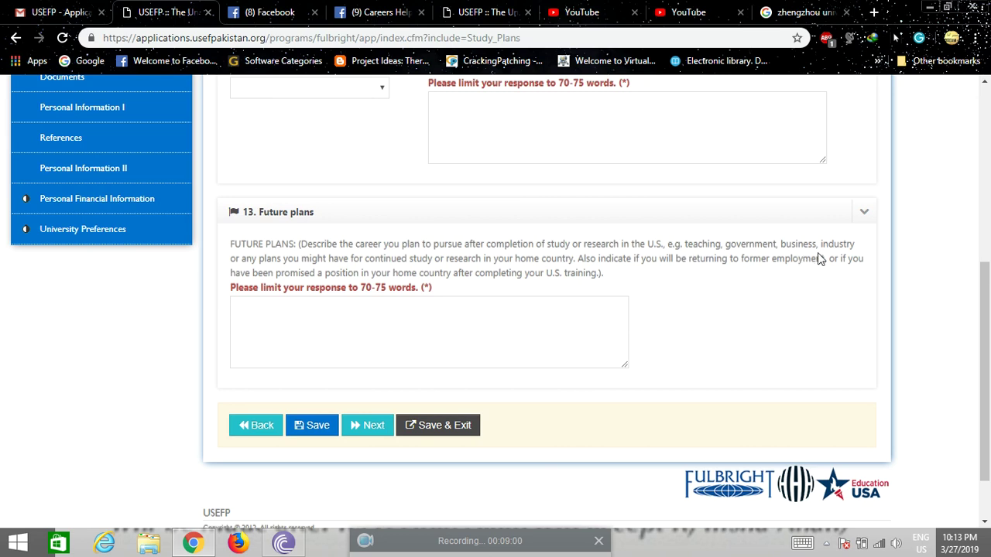
pyautogui.click(367, 323)
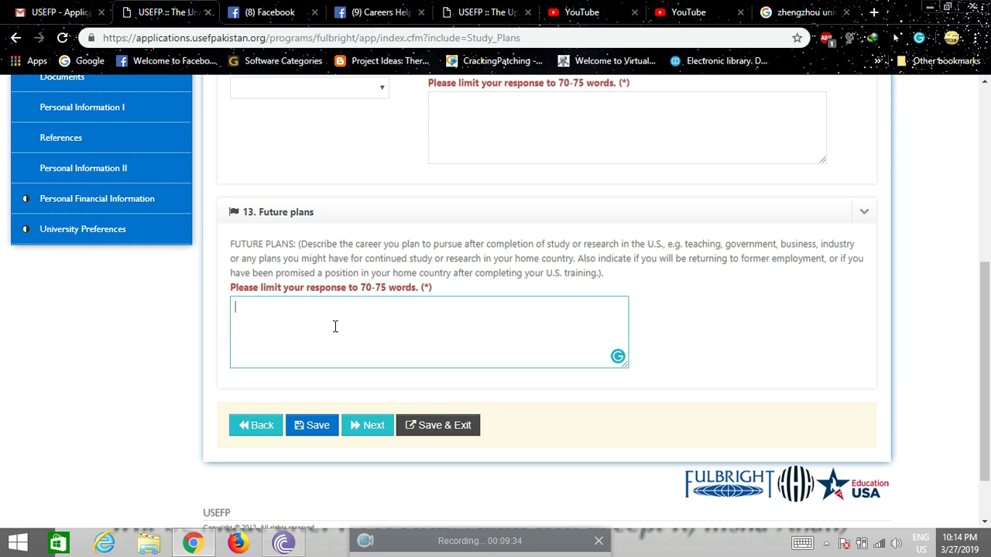
pyautogui.scroll(4, 203, 387)
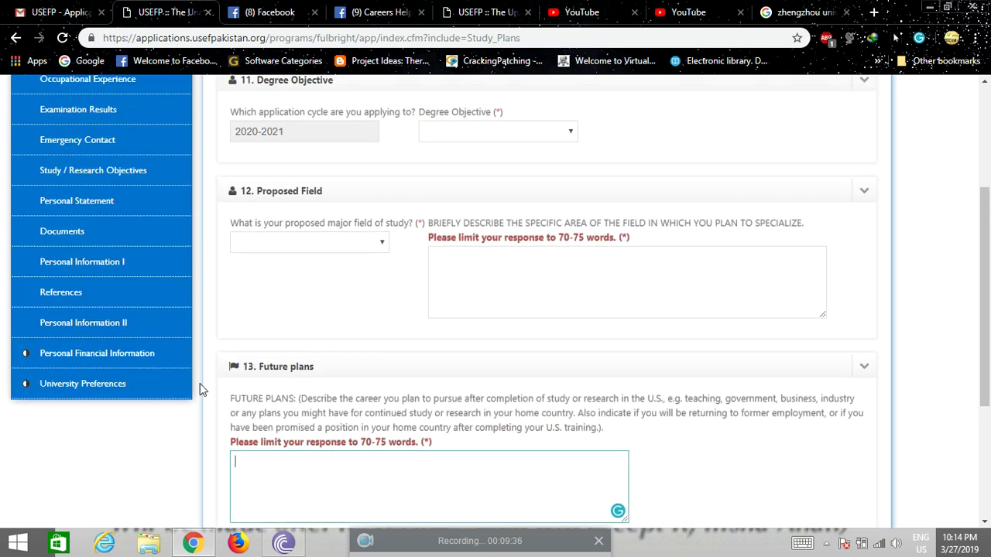
# - Open the Education section and examine its Educational Institutions requirements
pyautogui.scroll(1, 200, 387)
pyautogui.click(61, 260)
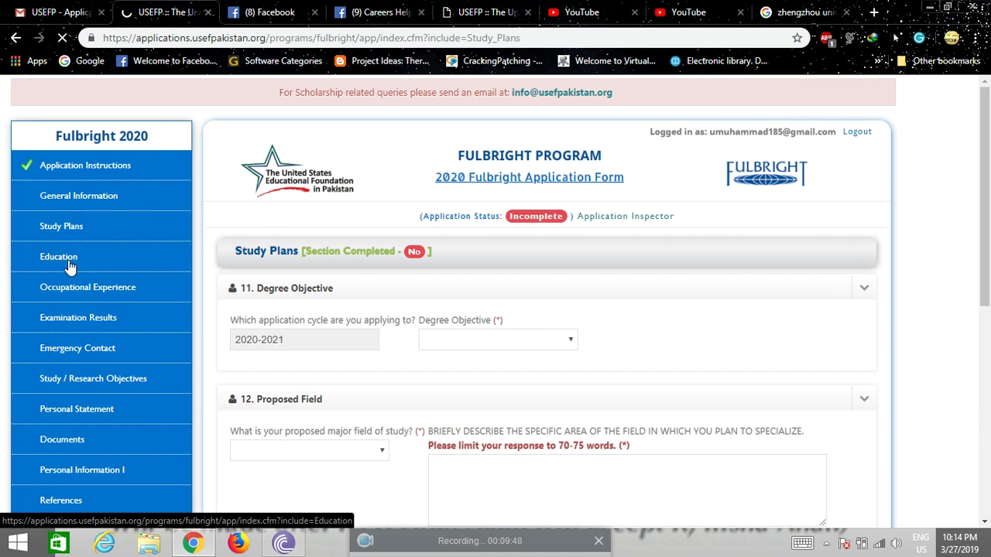
pyautogui.click(68, 266)
pyautogui.scroll(-4, 497, 368)
pyautogui.scroll(4, 495, 375)
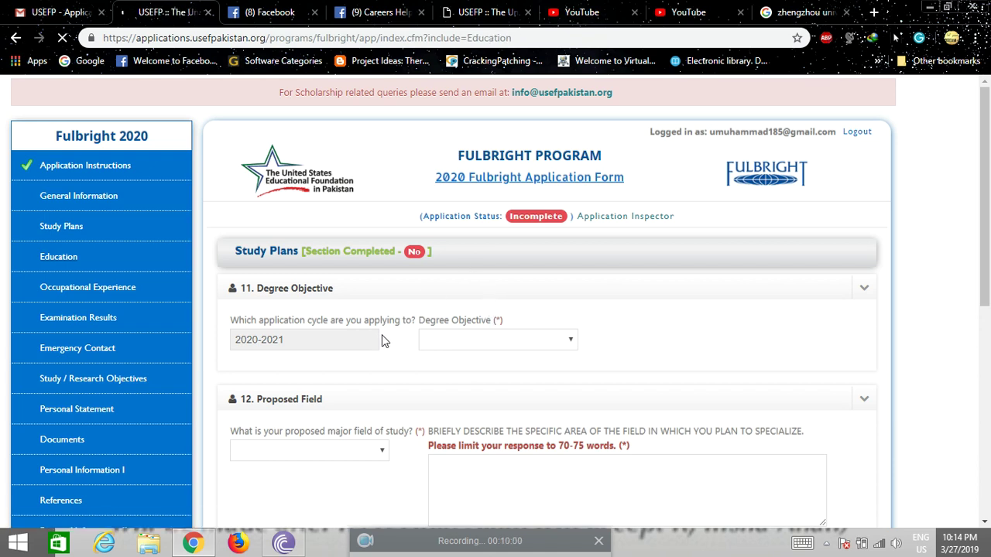
pyautogui.scroll(-2, 402, 334)
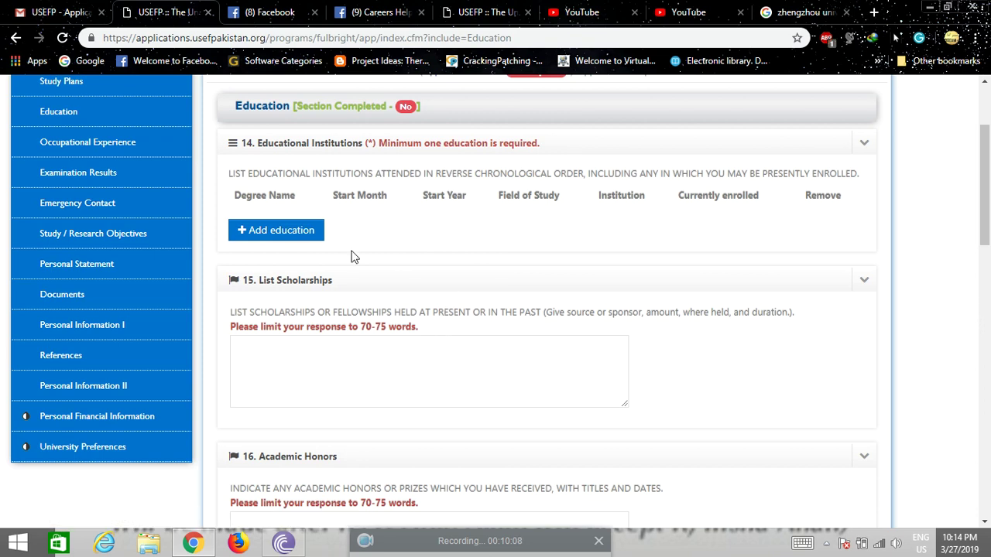
# - View the Degree Name, Degree Year and Currently Enrolled options in a new education entry, and close the entry unsaved
pyautogui.click(263, 232)
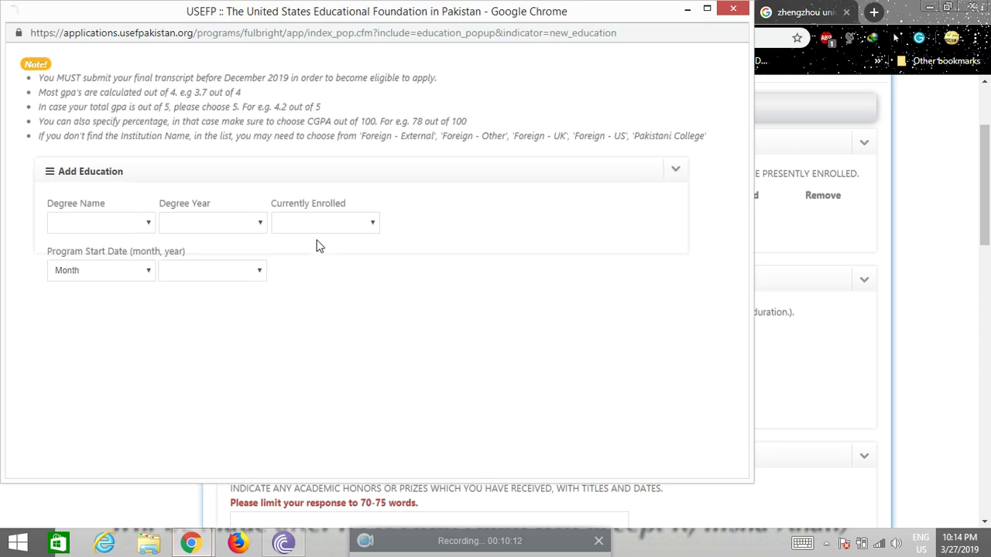
pyautogui.click(148, 224)
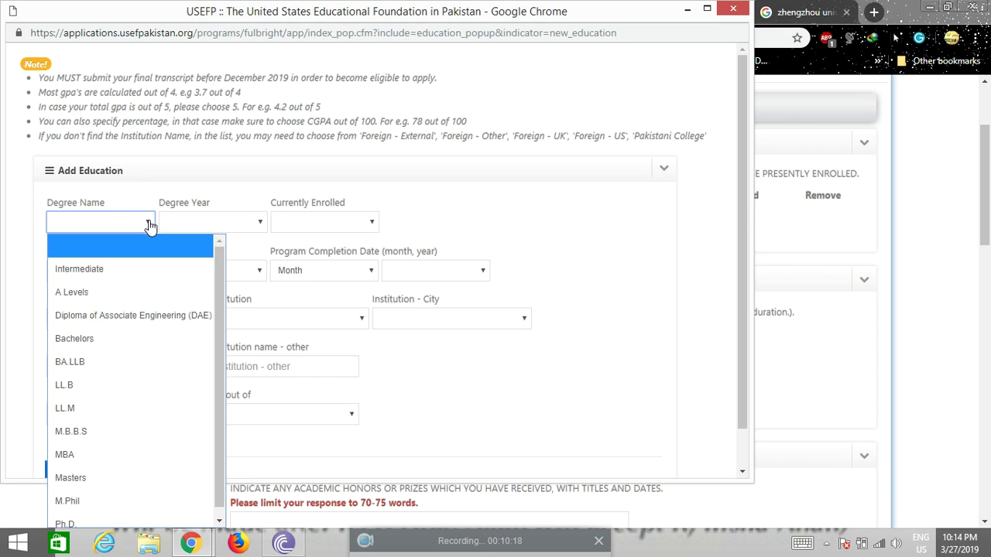
pyautogui.click(150, 224)
pyautogui.click(248, 224)
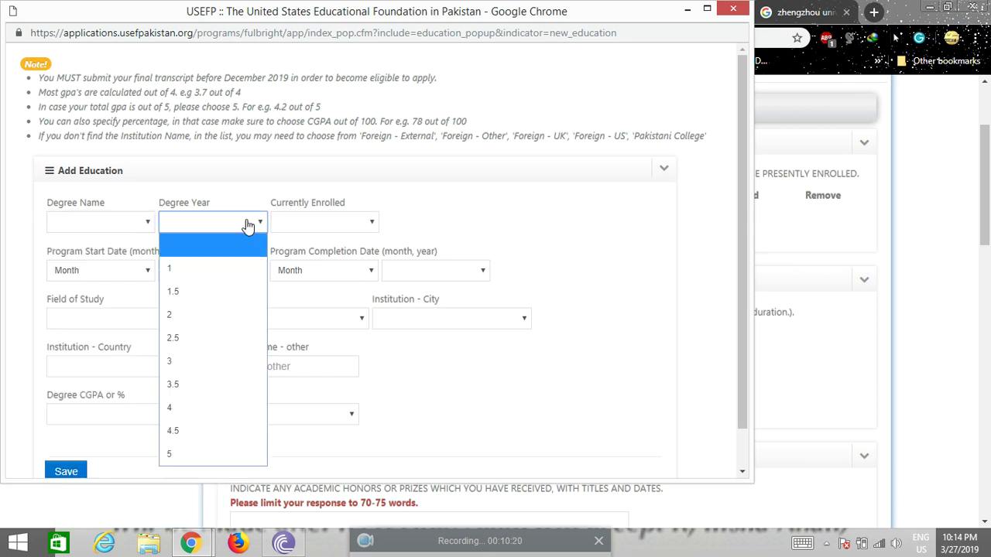
pyautogui.click(248, 225)
pyautogui.click(248, 224)
pyautogui.click(248, 225)
pyautogui.click(321, 226)
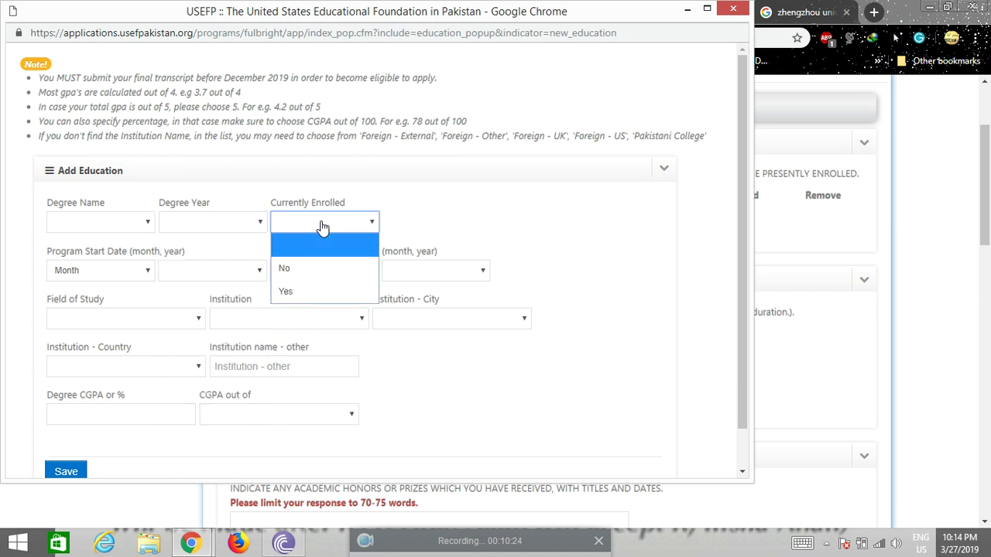
pyautogui.click(323, 226)
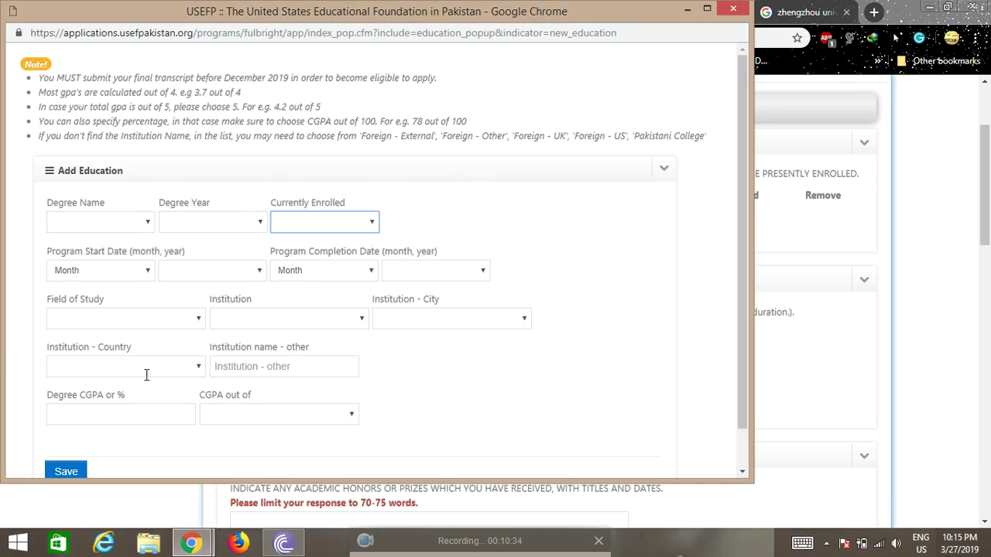
pyautogui.click(743, 14)
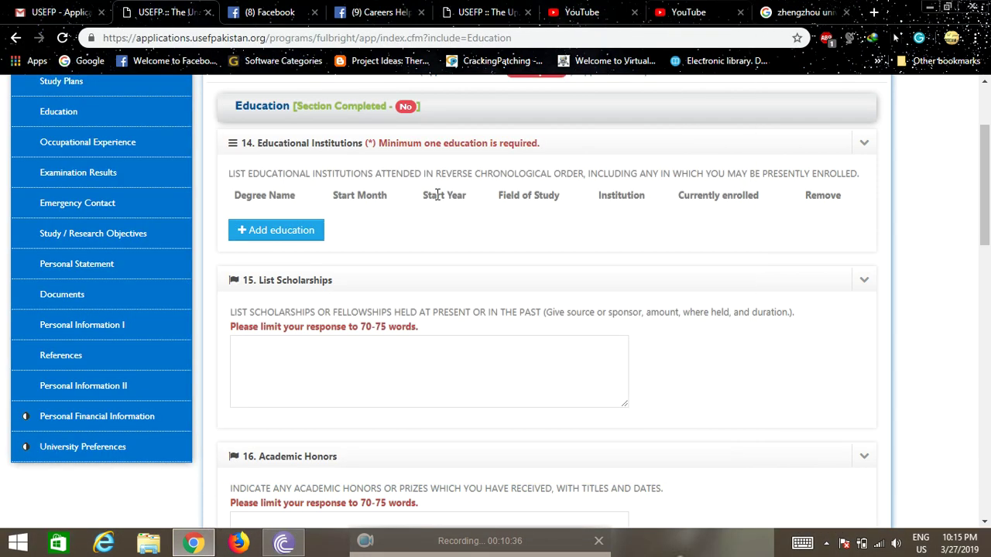
# - Examine the List Scholarships question and activate its empty response box
pyautogui.scroll(-1, 377, 374)
pyautogui.scroll(-1, 377, 373)
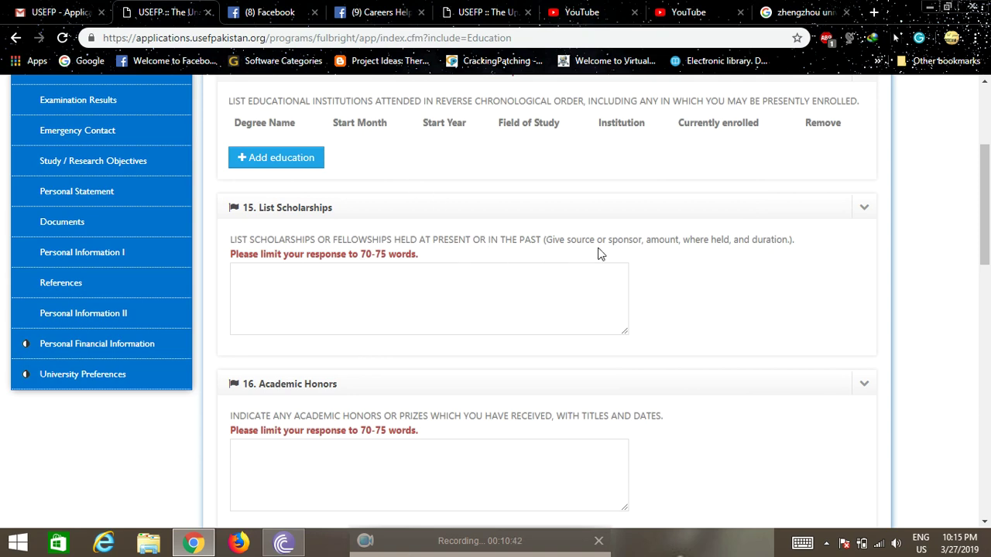
pyautogui.click(419, 285)
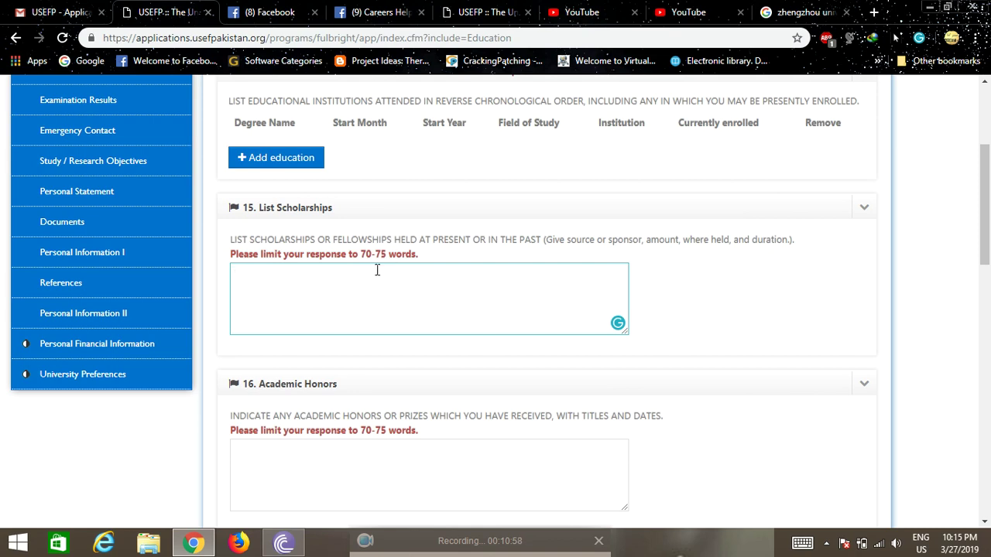
# - Review the remaining Education questions on academic honors, books and articles, professional societies, teaching experience and research
pyautogui.scroll(-2, 376, 268)
pyautogui.scroll(-1, 369, 300)
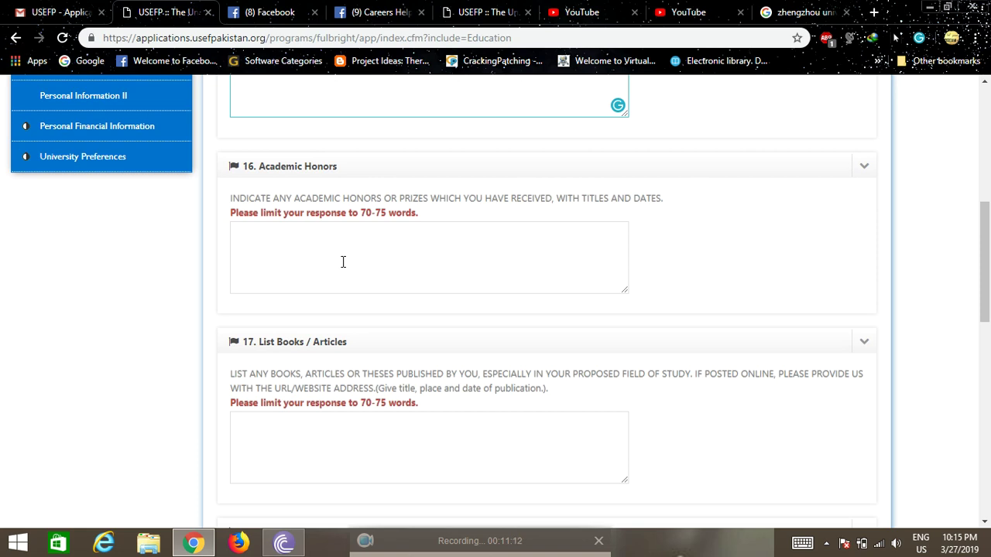
pyautogui.scroll(-1, 399, 337)
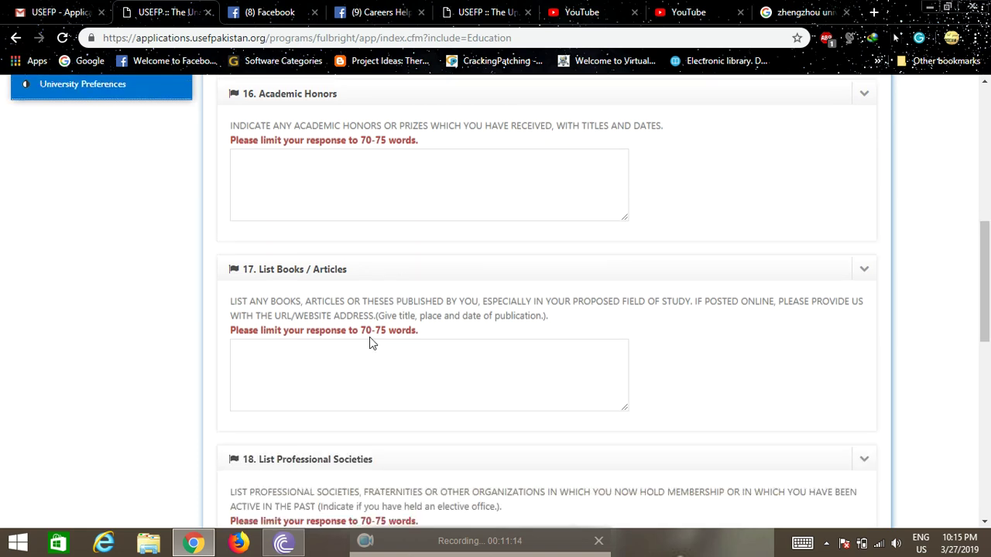
pyautogui.scroll(-3, 329, 353)
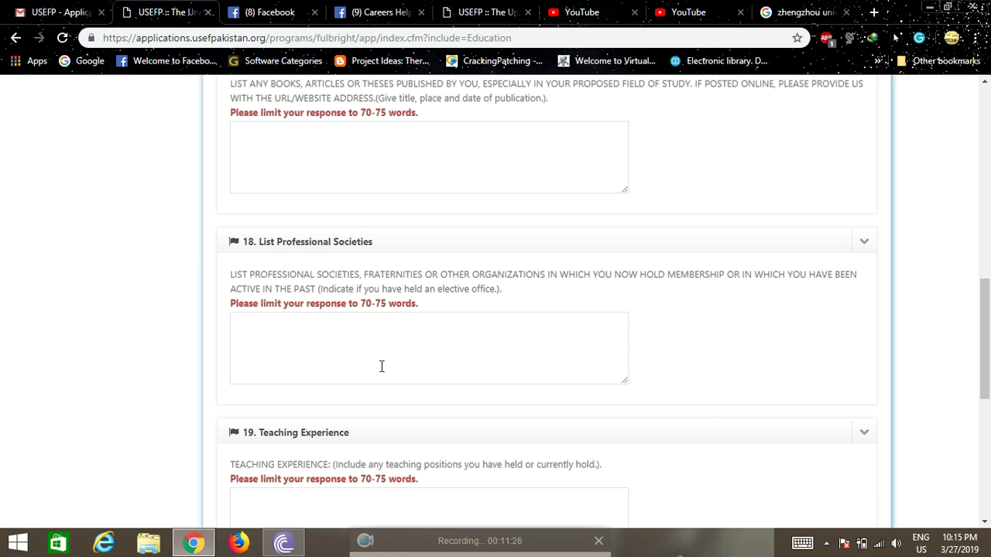
pyautogui.scroll(-1, 374, 369)
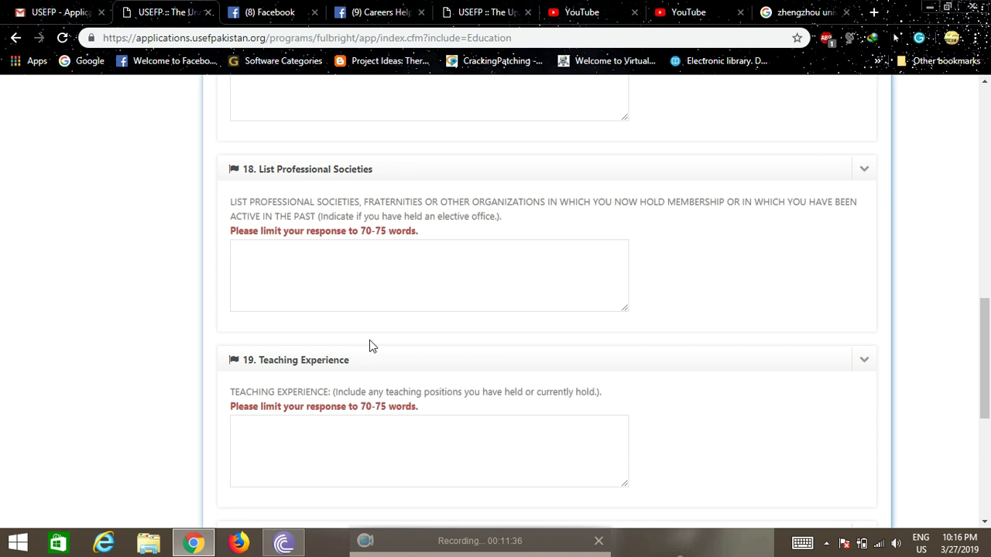
pyautogui.scroll(-2, 361, 330)
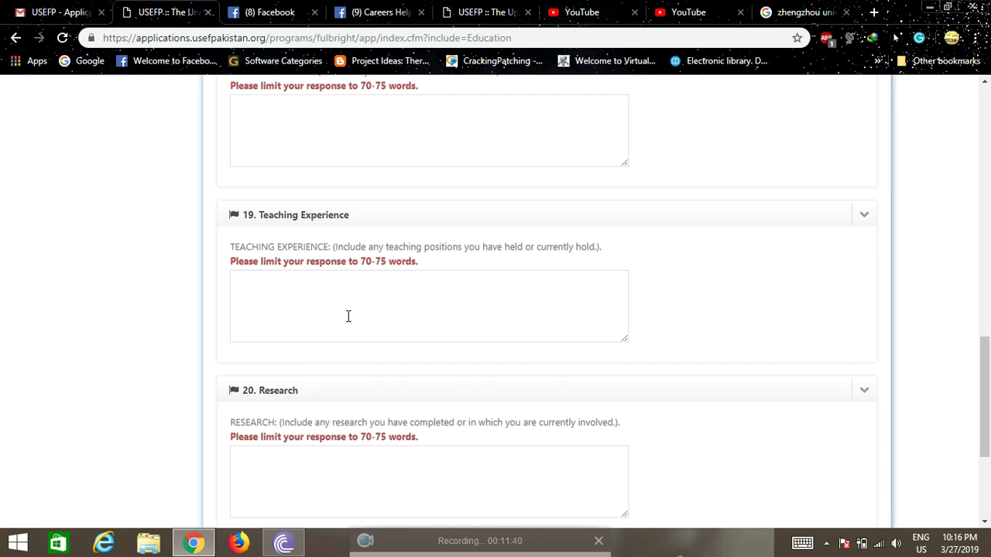
pyautogui.scroll(-2, 360, 309)
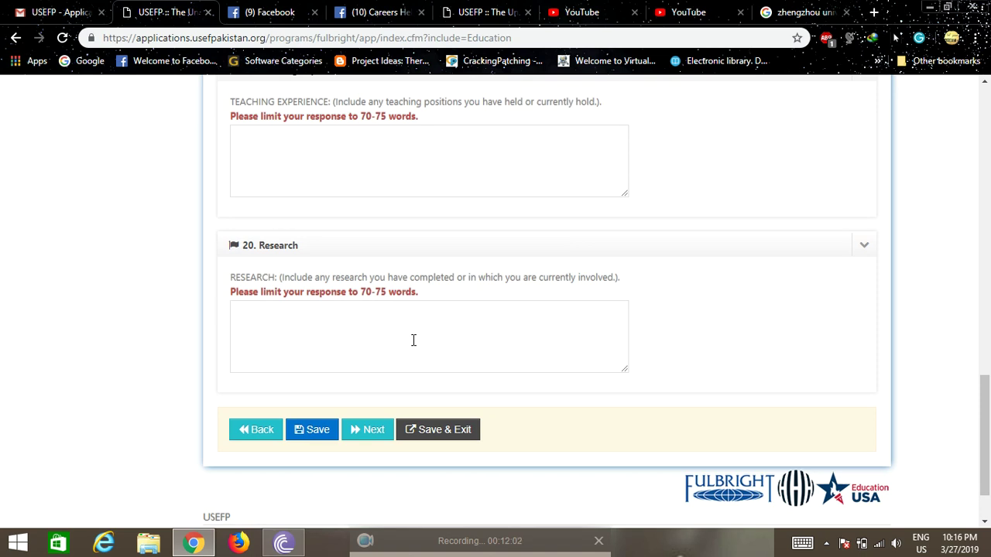
# - Open the Occupational Experience section and review its current position and work experience fields
pyautogui.scroll(5, 82, 372)
pyautogui.scroll(7, 48, 416)
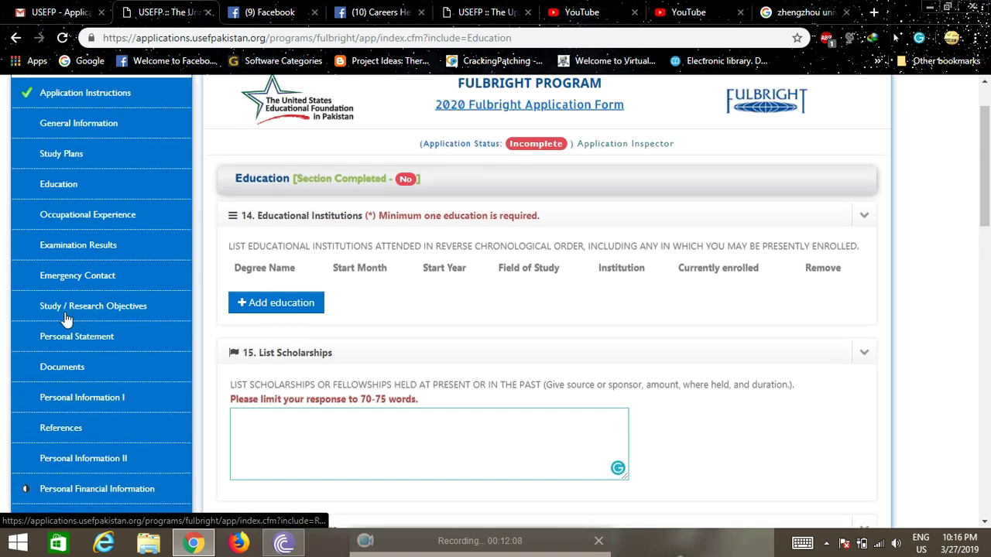
pyautogui.click(69, 186)
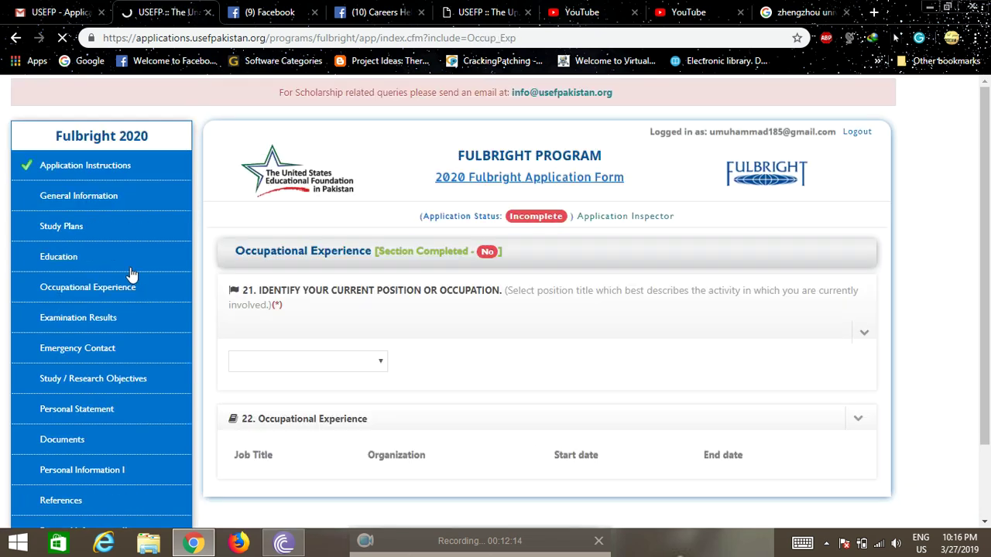
pyautogui.scroll(-1, 465, 363)
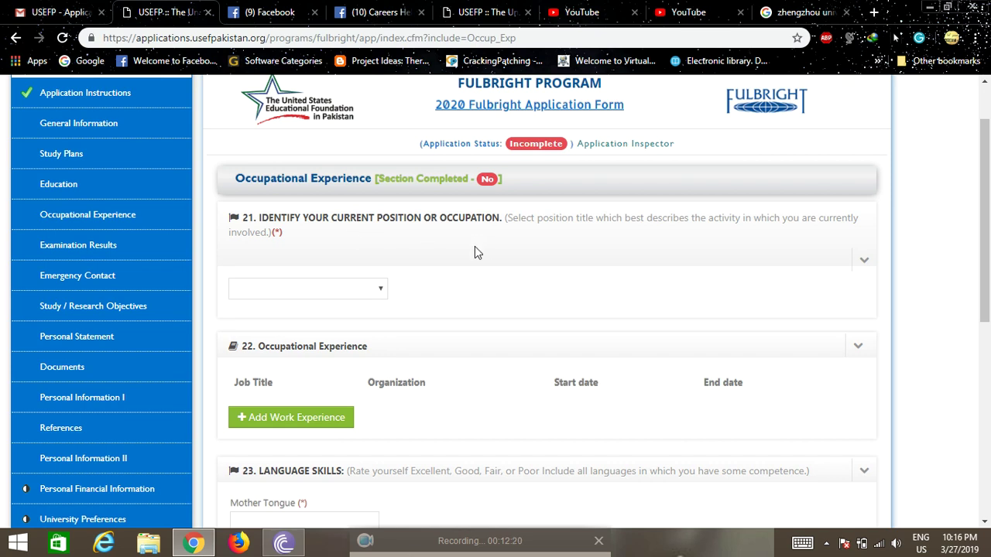
pyautogui.scroll(-2, 475, 248)
pyautogui.scroll(-1, 475, 247)
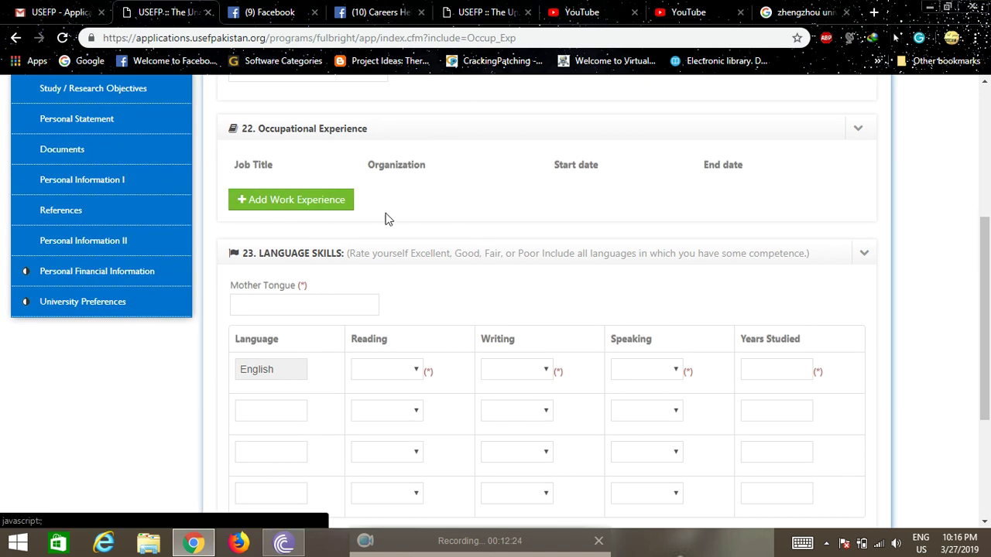
# - View the Speaking rating options for English in the Language Skills table and activate the English Years Studied field
pyautogui.scroll(-1, 418, 221)
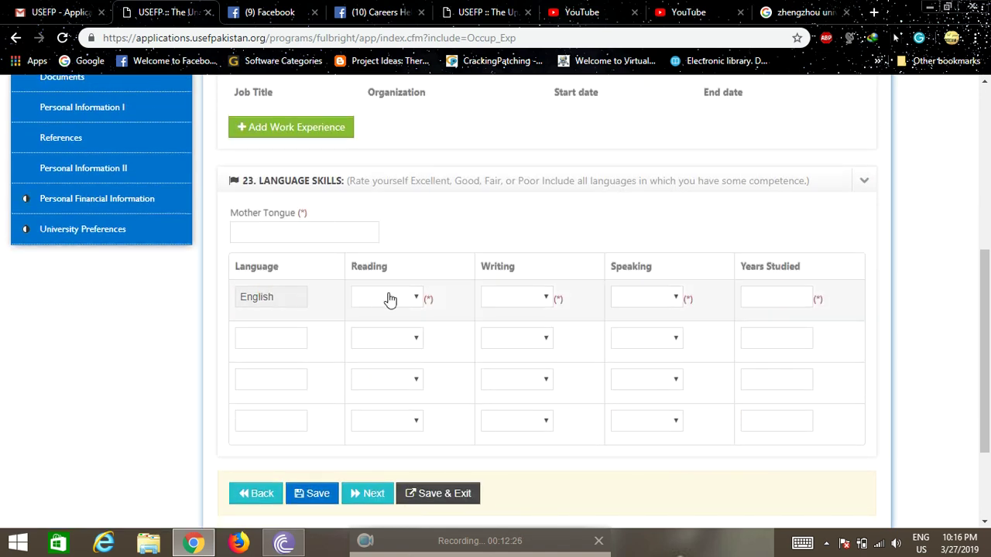
pyautogui.click(676, 299)
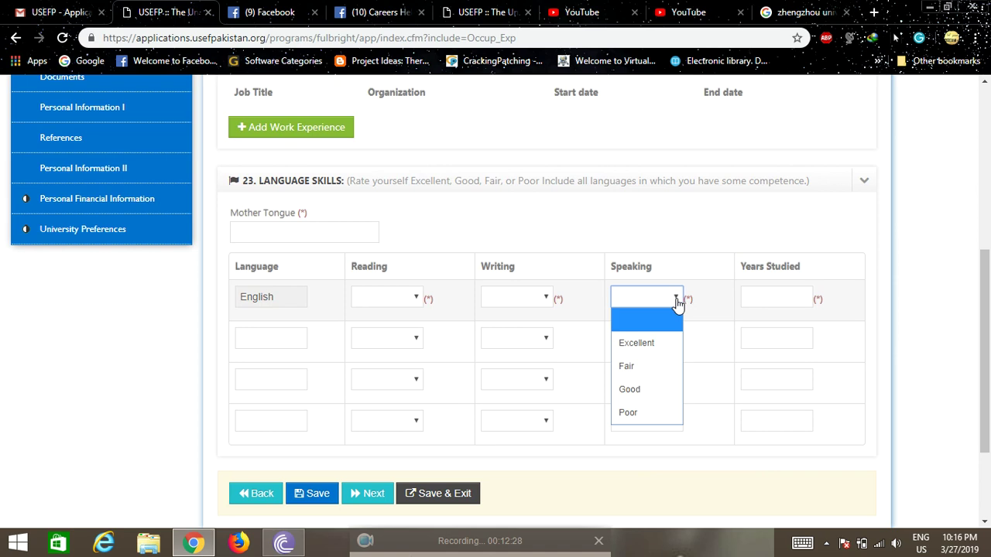
pyautogui.click(789, 299)
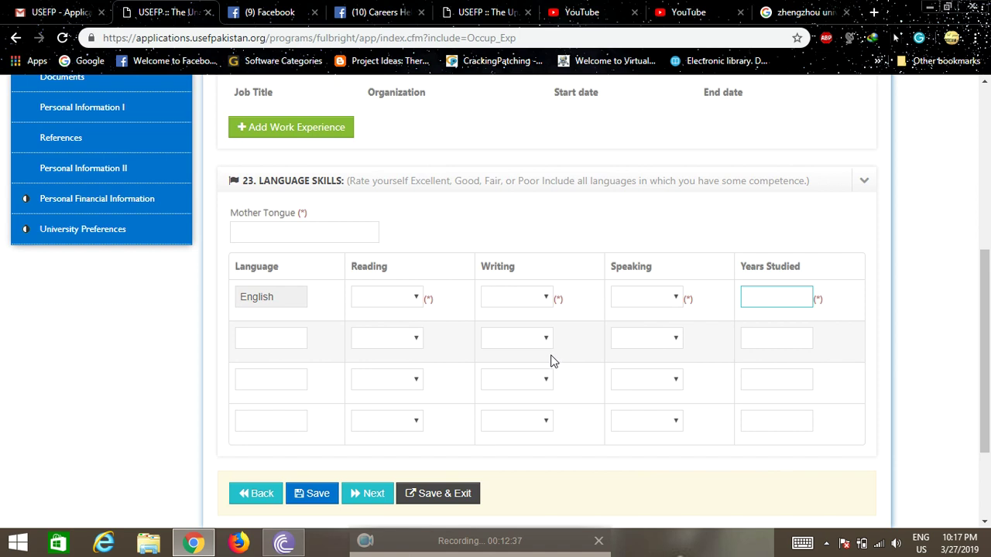
# - Open the Examination Results section and review the TOEFL, IELTS, GMAT and GRE fields and the question on travel abroad
pyautogui.scroll(3, 446, 401)
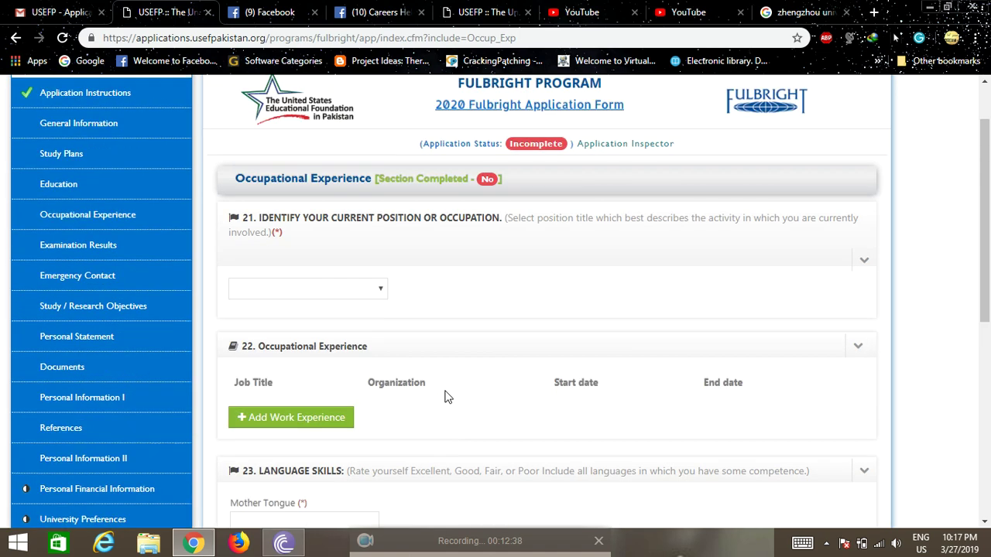
pyautogui.click(104, 311)
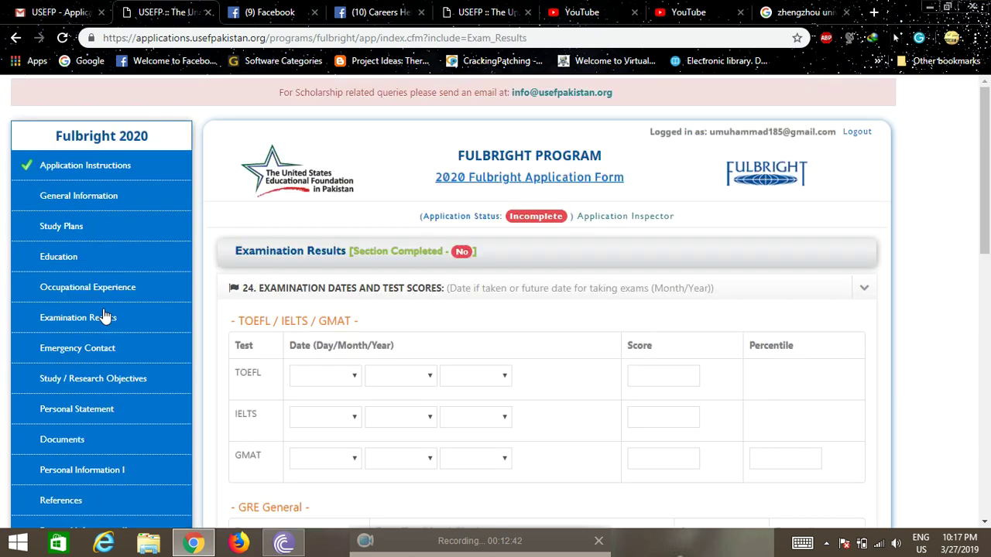
pyautogui.scroll(-2, 504, 403)
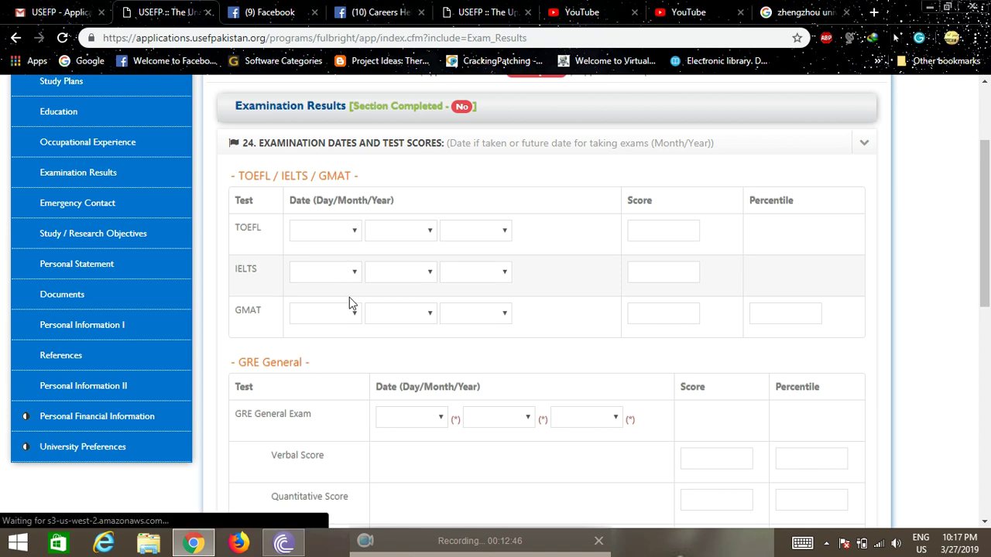
pyautogui.scroll(-1, 349, 306)
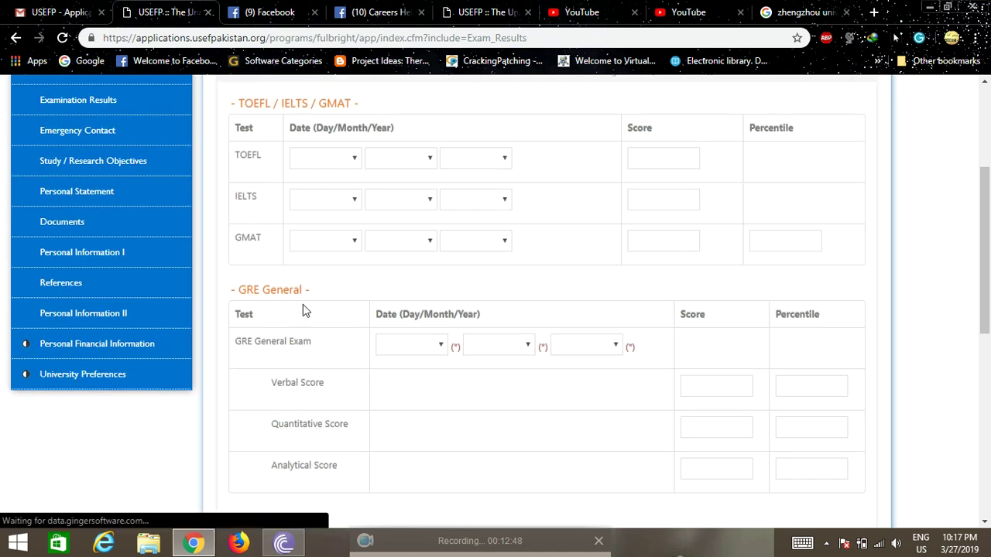
pyautogui.scroll(1, 321, 317)
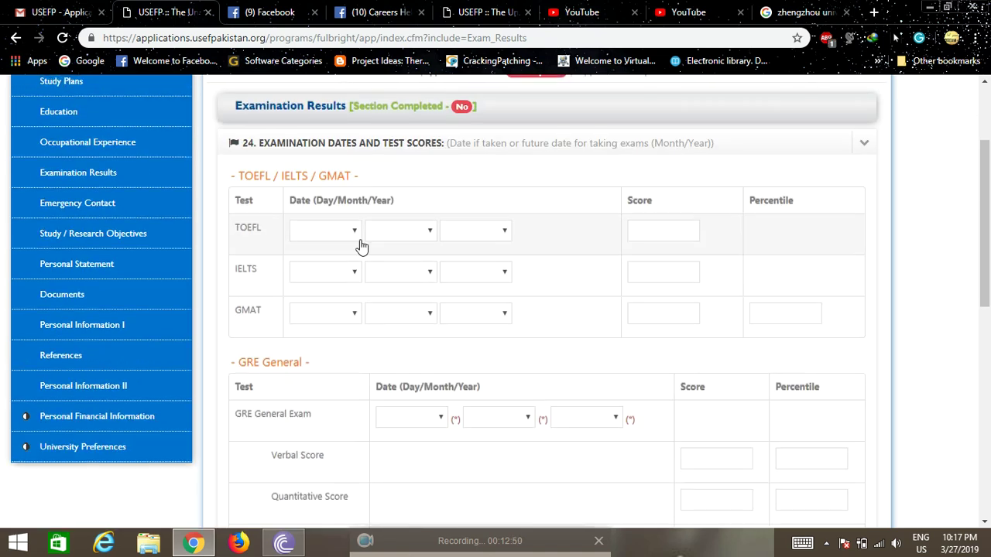
pyautogui.scroll(-2, 348, 301)
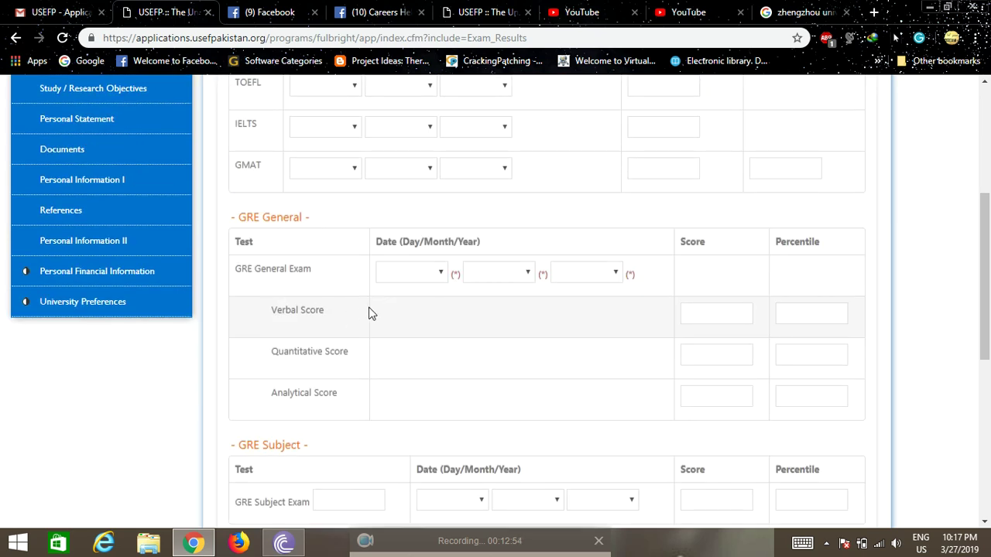
pyautogui.scroll(-1, 372, 310)
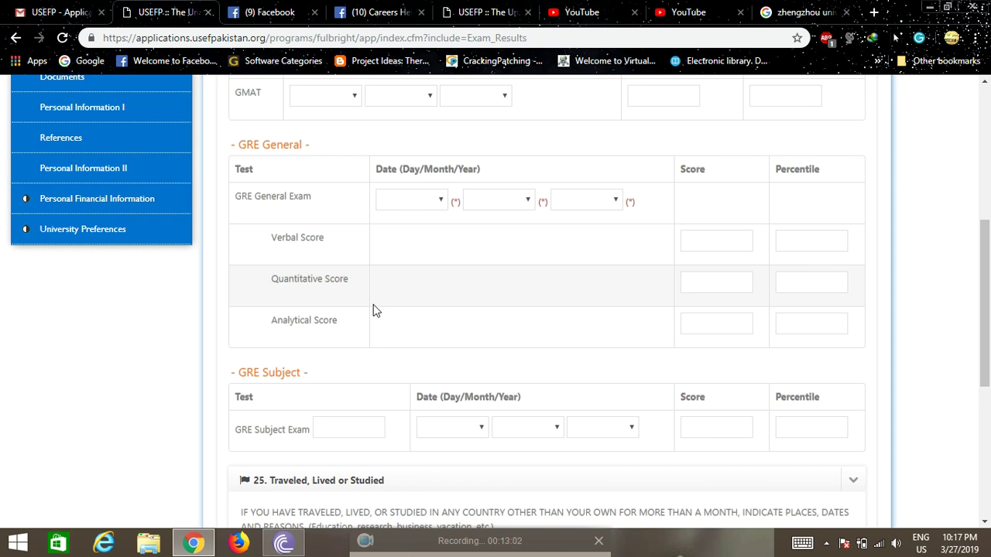
pyautogui.scroll(-1, 393, 279)
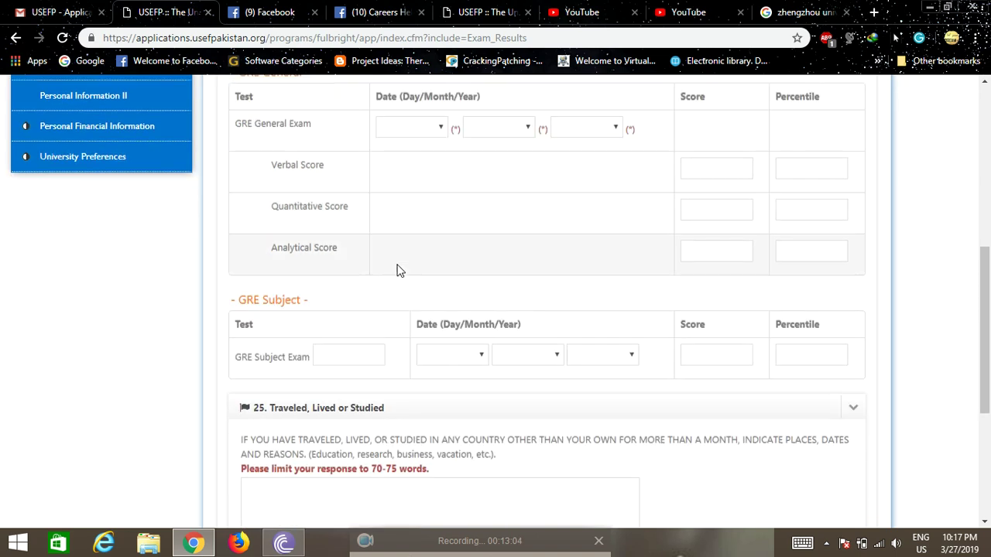
pyautogui.scroll(-2, 396, 269)
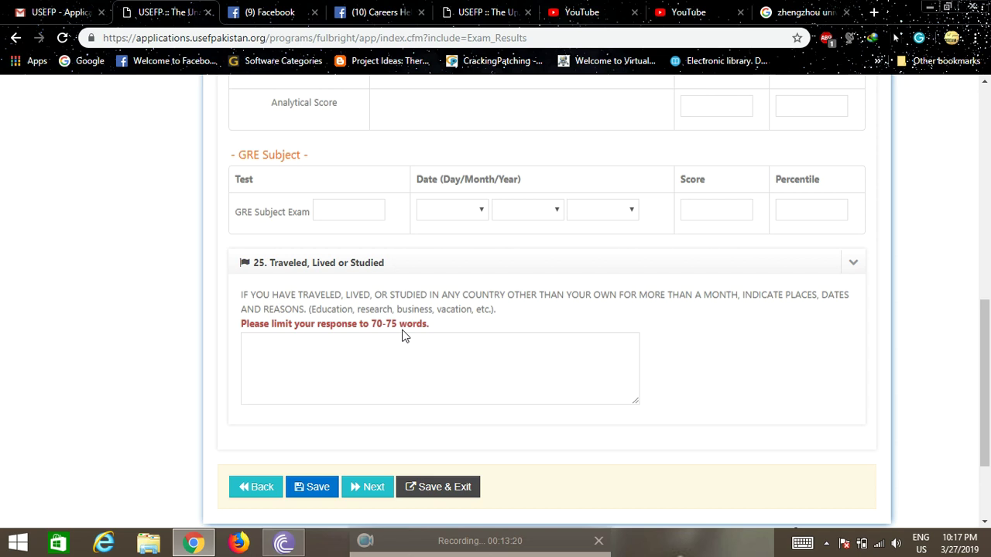
# - Open the Emergency Contact section of the application form
pyautogui.scroll(5, 124, 387)
pyautogui.scroll(2, 124, 387)
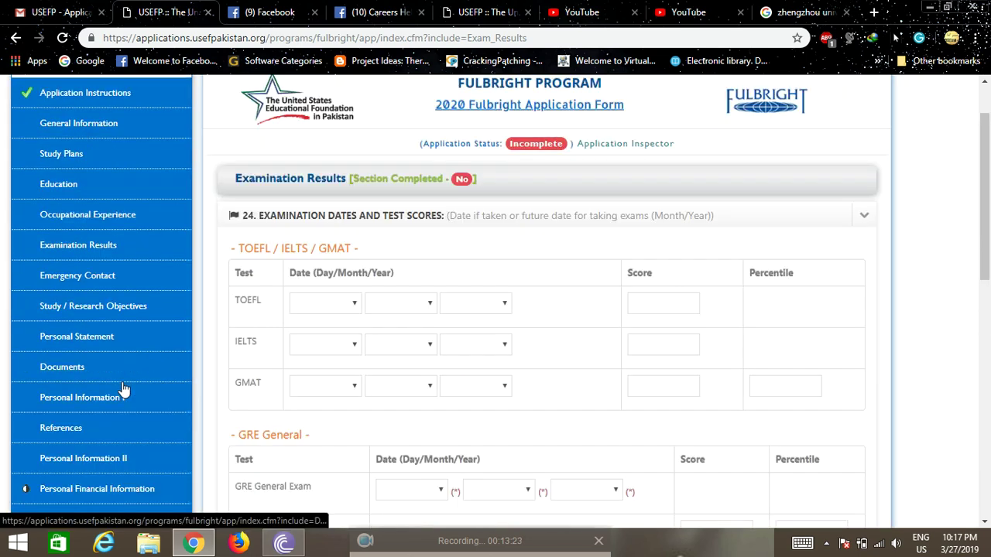
pyautogui.click(71, 280)
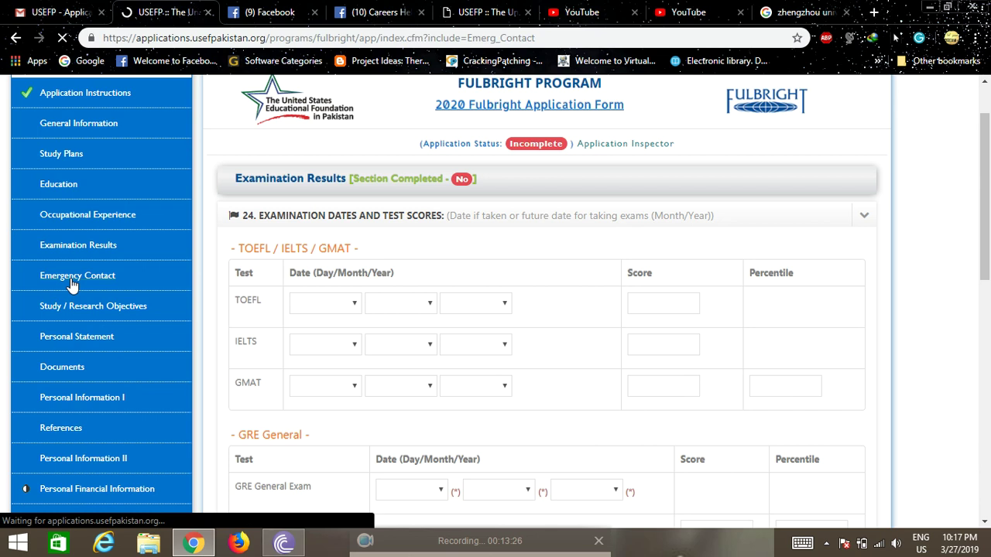
# - Review the home-country and United States contact fields in the Emergency Contact section
pyautogui.scroll(-2, 523, 341)
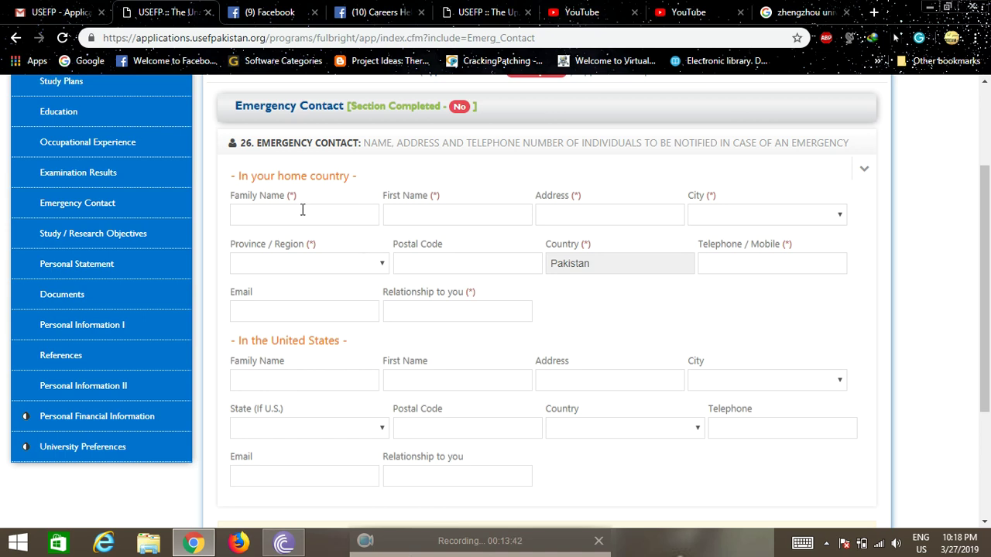
pyautogui.scroll(-3, 304, 207)
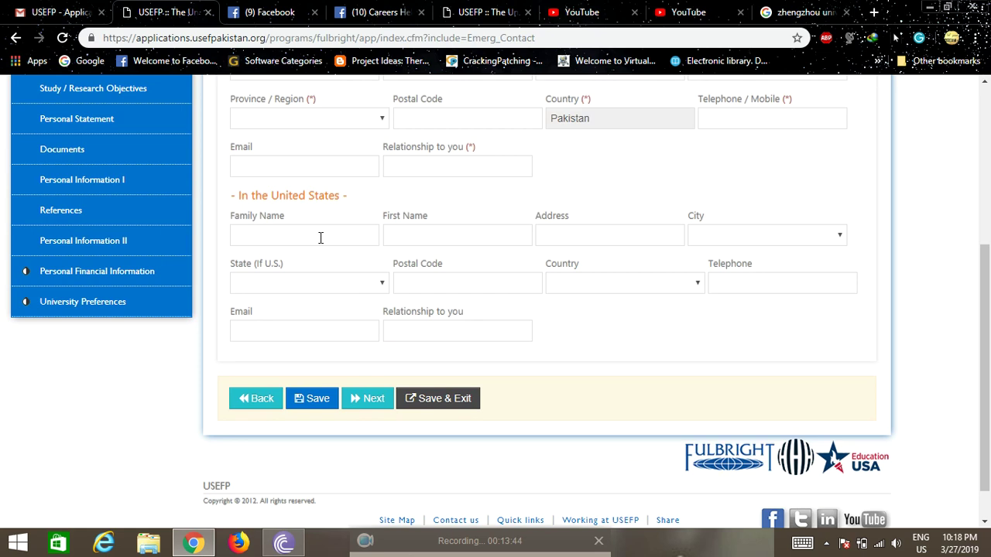
pyautogui.scroll(5, 340, 243)
pyautogui.scroll(-3, 393, 382)
pyautogui.scroll(2, 285, 221)
pyautogui.scroll(2, 485, 251)
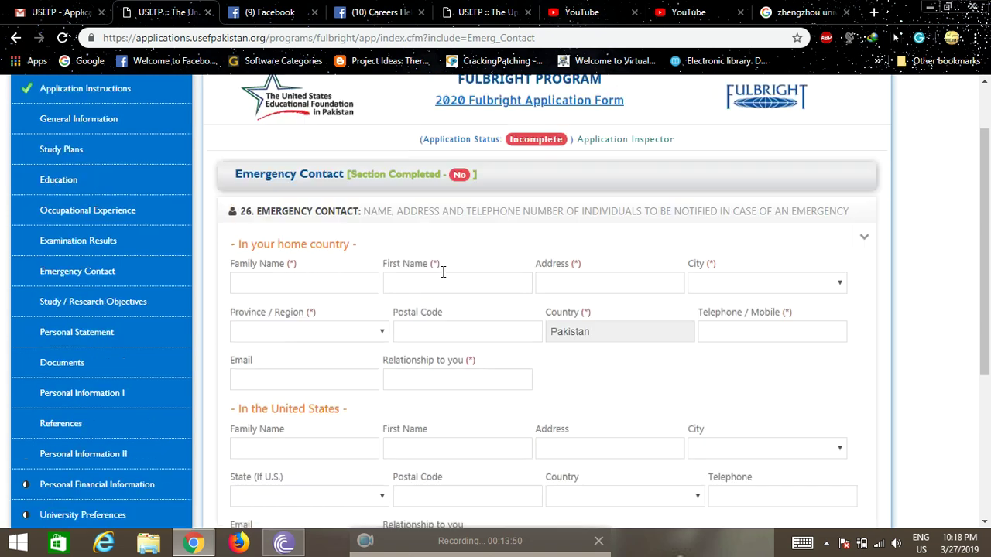
# - Open the Study / Research Objectives section and review its writing instructions, word limit and response box
pyautogui.scroll(-2, 412, 308)
pyautogui.click(92, 234)
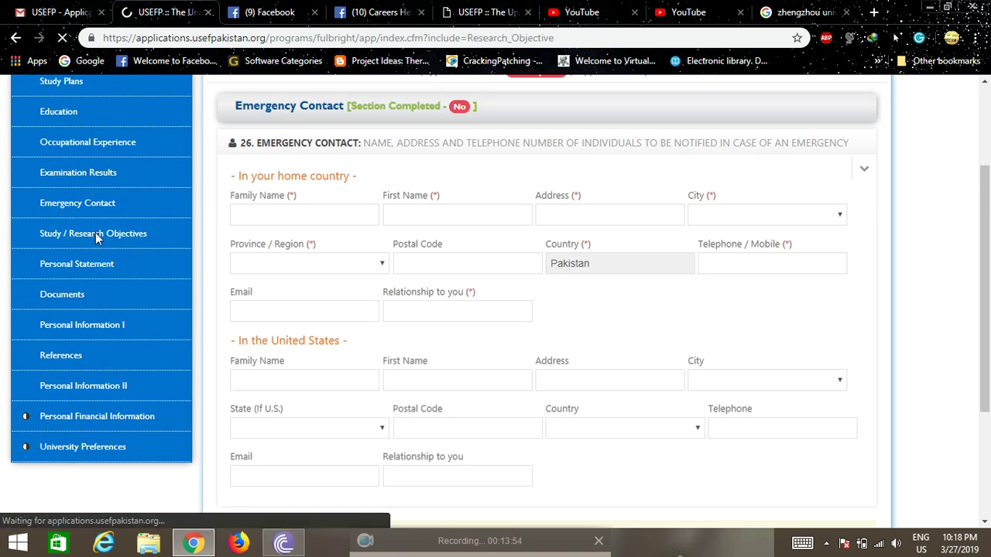
pyautogui.scroll(-1, 494, 363)
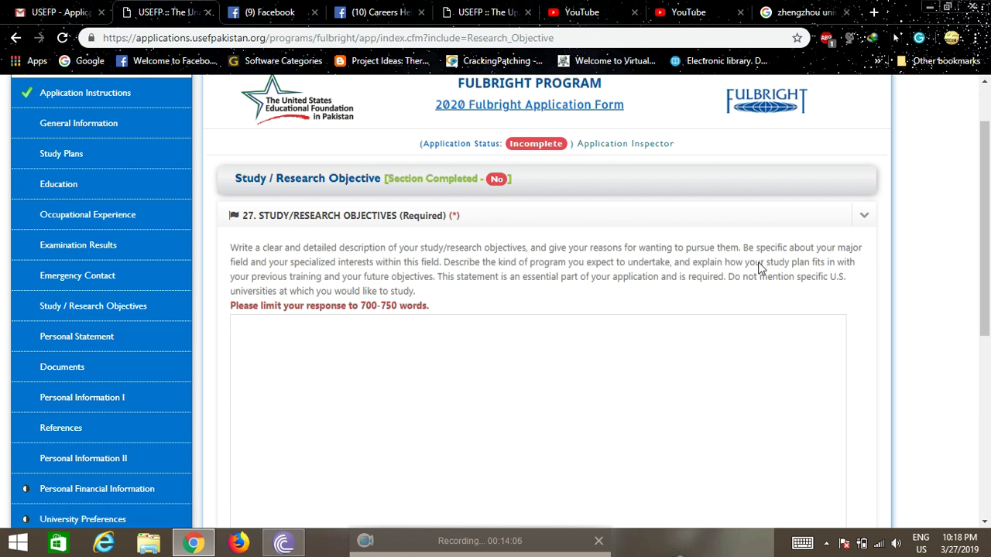
pyautogui.scroll(-4, 750, 266)
pyautogui.scroll(3, 553, 310)
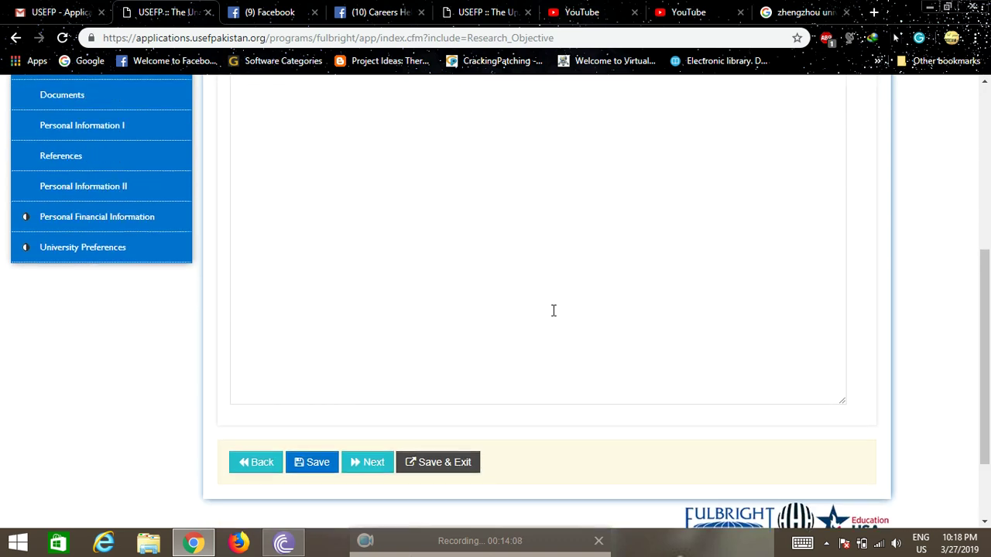
pyautogui.scroll(-1, 545, 316)
pyautogui.scroll(1, 546, 316)
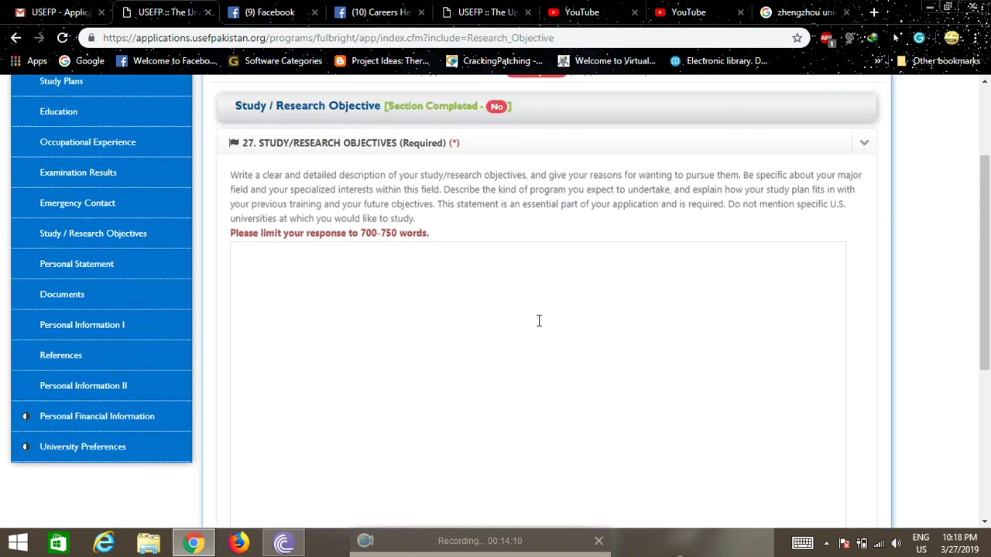
pyautogui.click(444, 283)
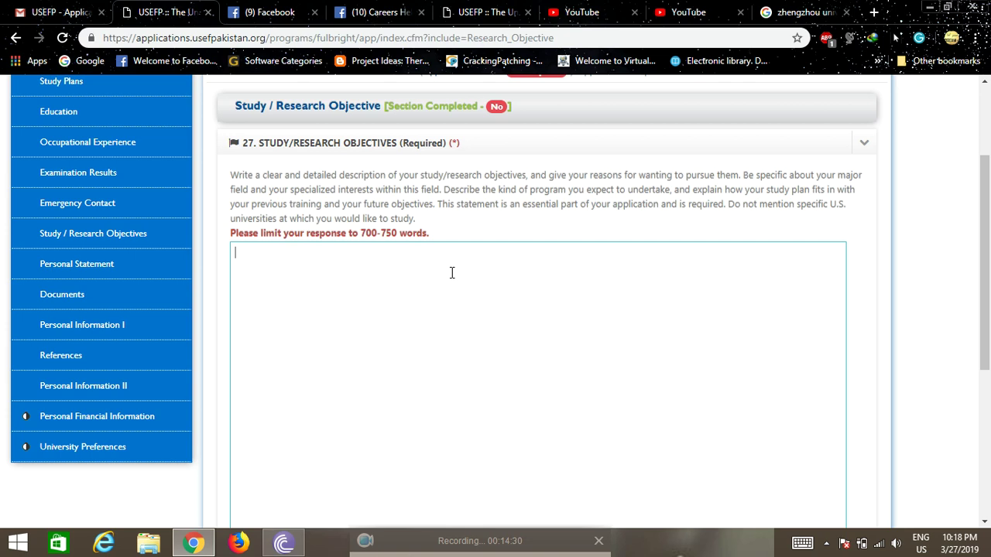
pyautogui.scroll(-2, 347, 329)
pyautogui.scroll(3, 325, 372)
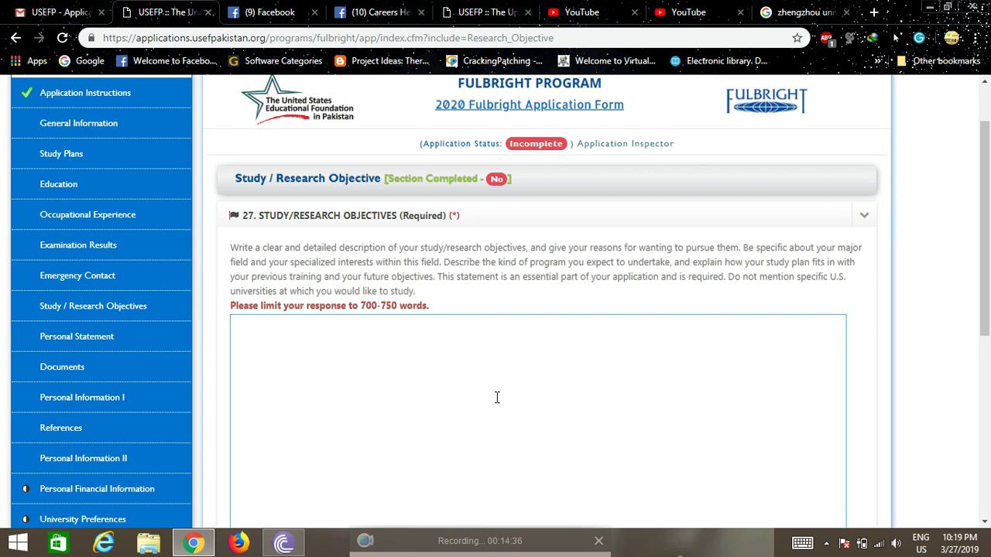
pyautogui.scroll(-1, 497, 397)
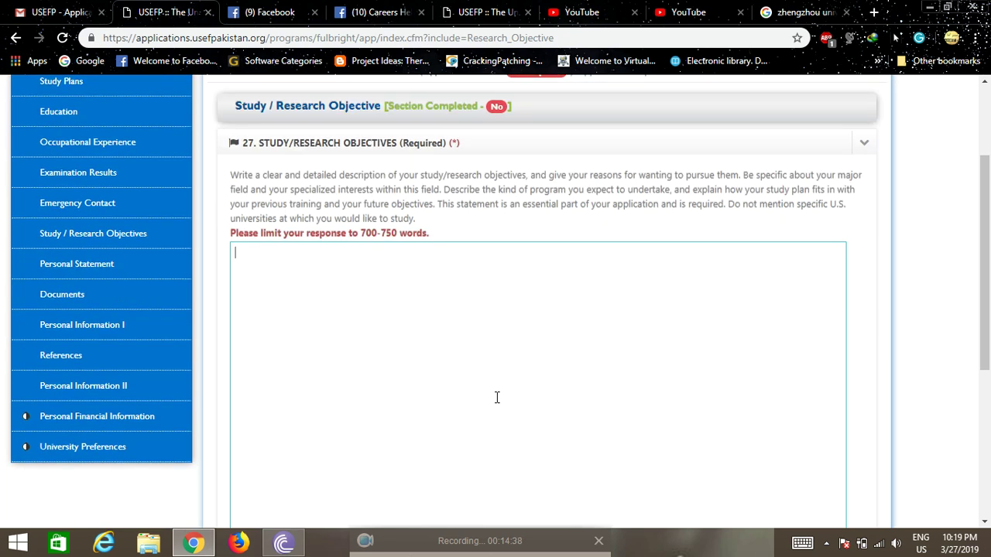
# - Open the Personal Statement section and review its writing instructions and word limit
pyautogui.click(73, 262)
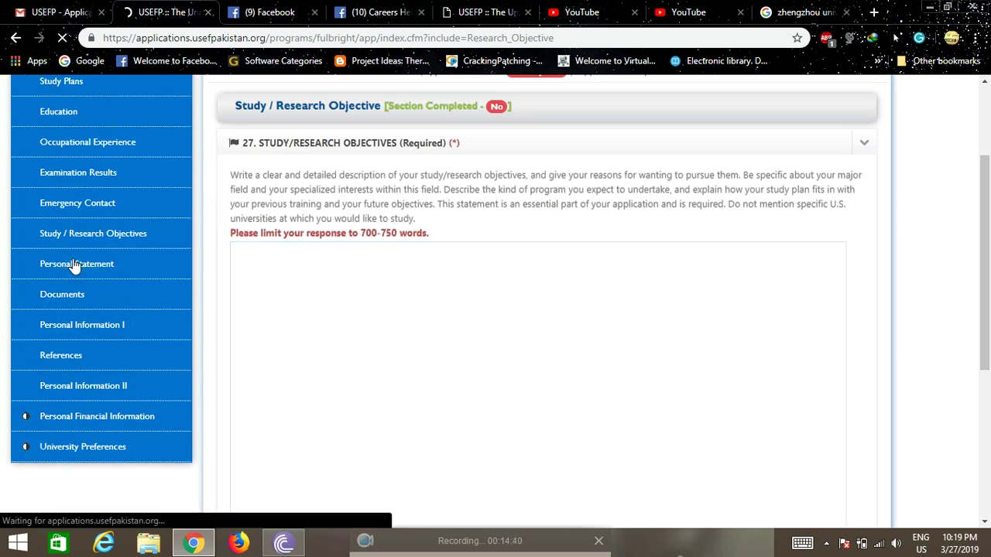
pyautogui.scroll(-2, 367, 380)
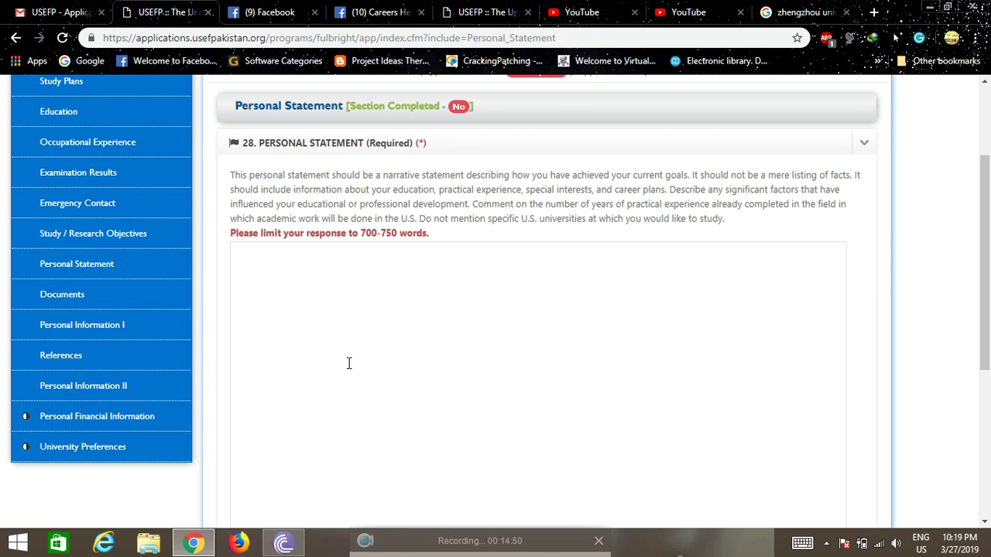
# - Open the Documents section and review the upload requirements for resume, transcript, degree, GRE score, other test scores and additional documents
pyautogui.click(63, 293)
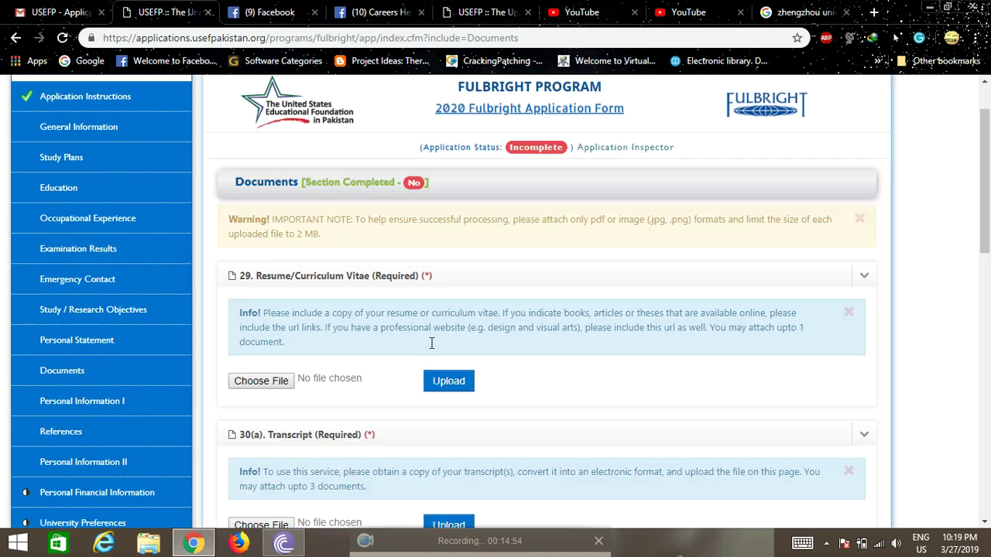
pyautogui.scroll(-4, 431, 343)
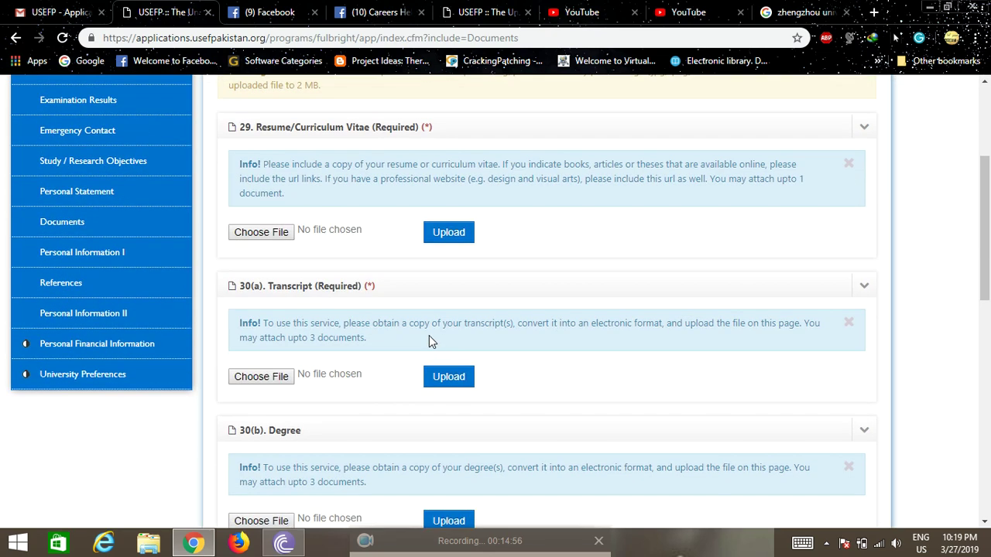
pyautogui.scroll(1, 342, 284)
pyautogui.scroll(-2, 336, 268)
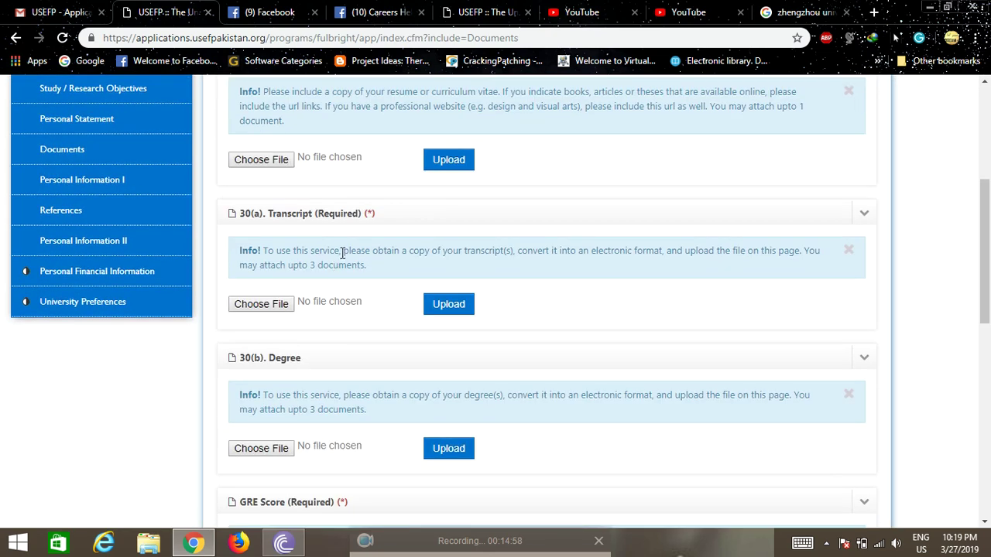
pyautogui.scroll(-4, 343, 256)
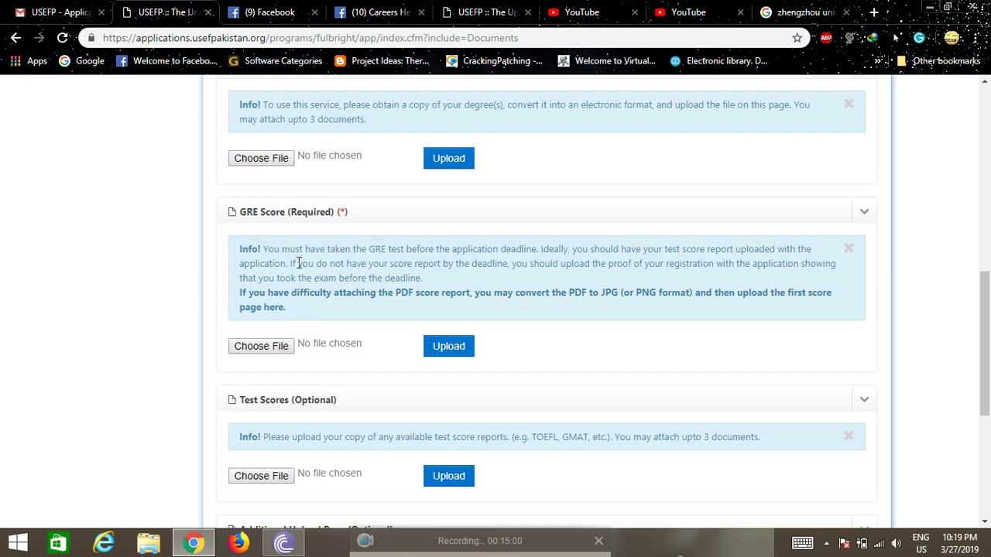
pyautogui.scroll(-2, 294, 243)
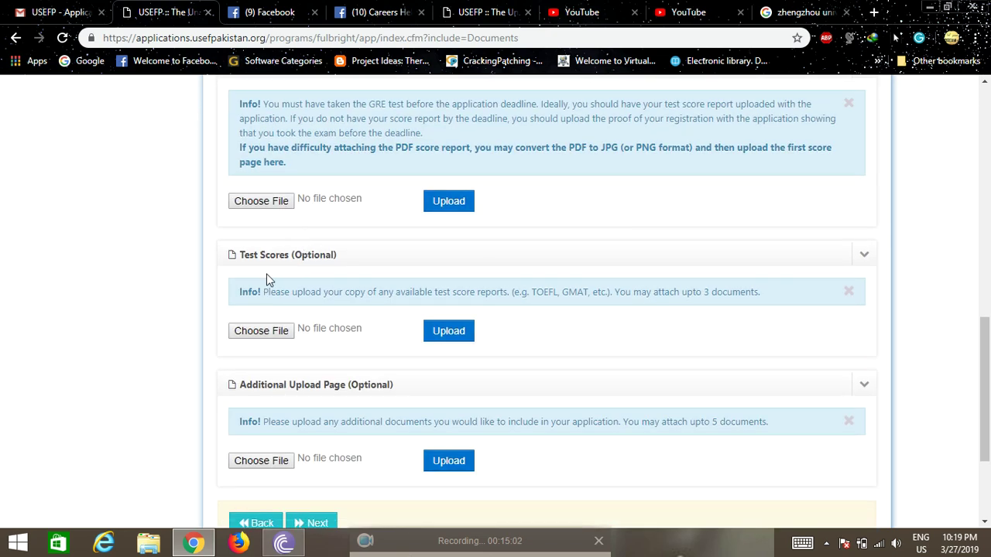
pyautogui.scroll(-1, 303, 267)
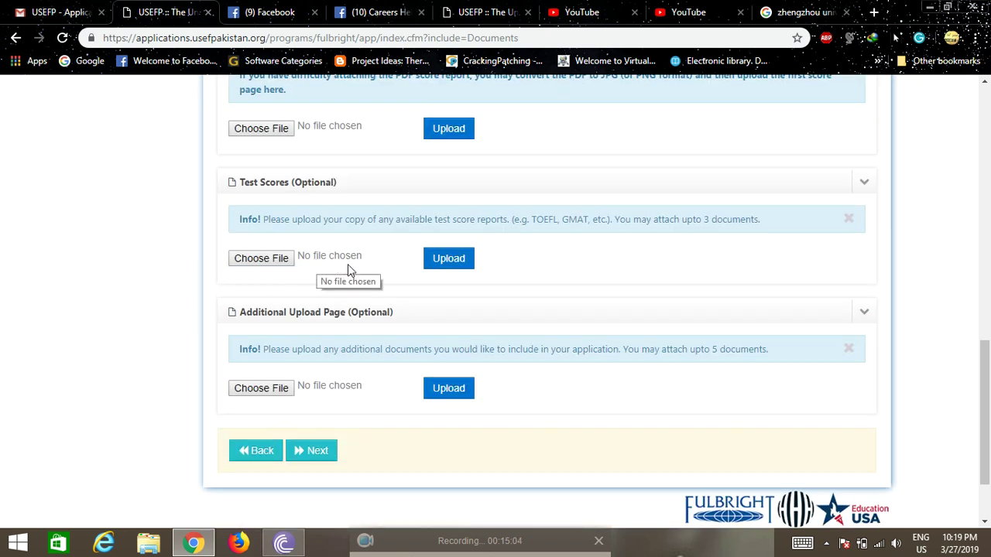
pyautogui.scroll(-1, 322, 250)
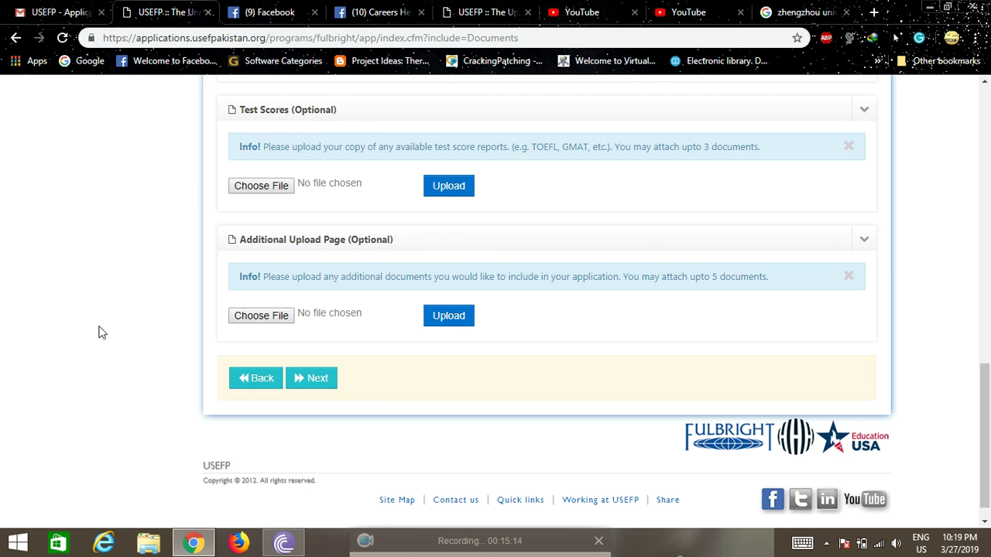
# - Open the Personal Information I section and review its current mailing address and contact fields
pyautogui.scroll(7, 94, 333)
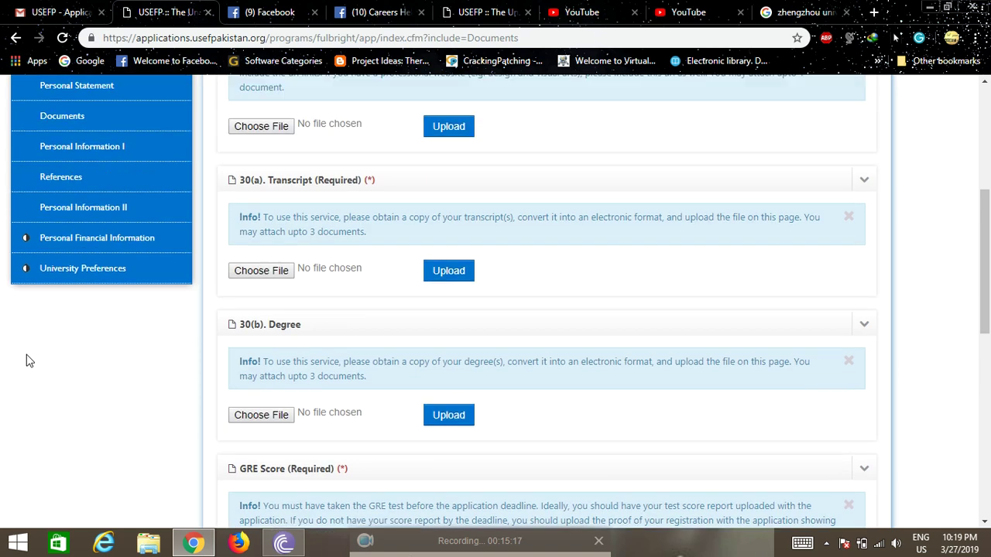
pyautogui.scroll(3, 24, 354)
pyautogui.click(88, 254)
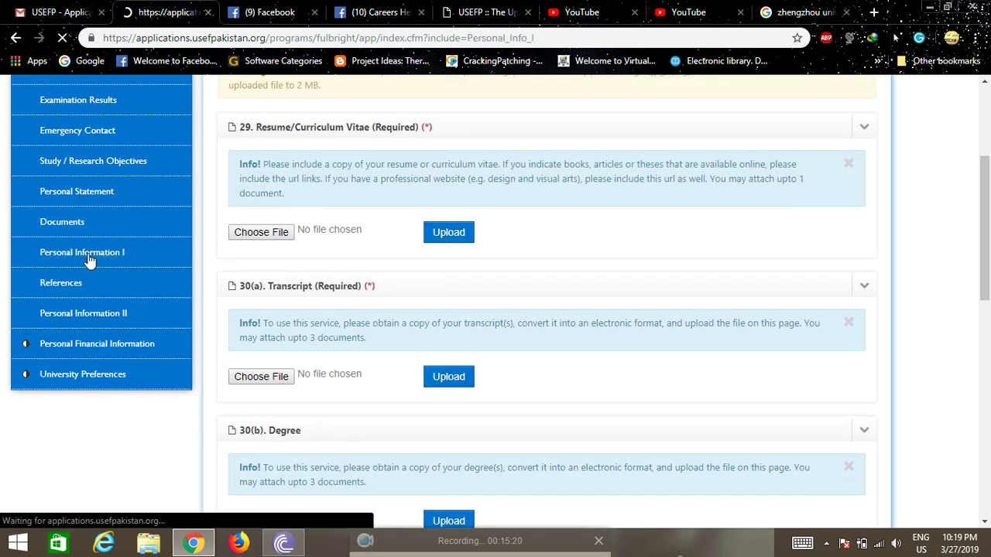
pyautogui.scroll(-1, 3, 408)
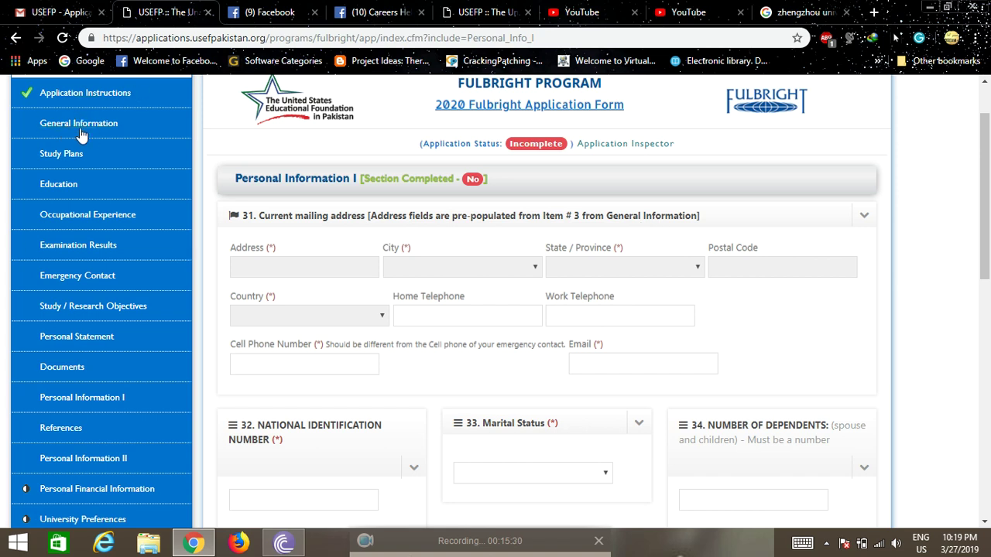
pyautogui.scroll(-1, 527, 411)
pyautogui.scroll(-1, 528, 411)
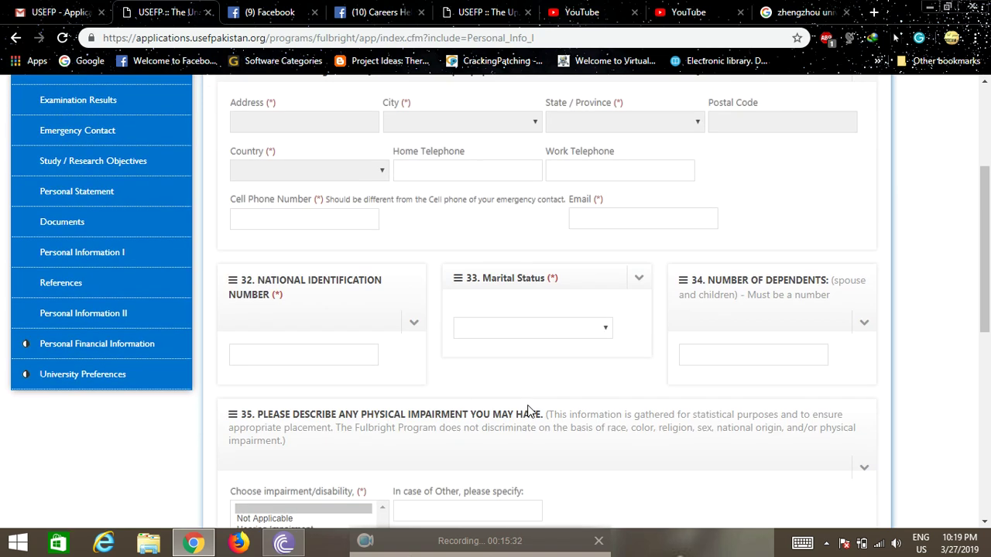
pyautogui.scroll(-1, 529, 411)
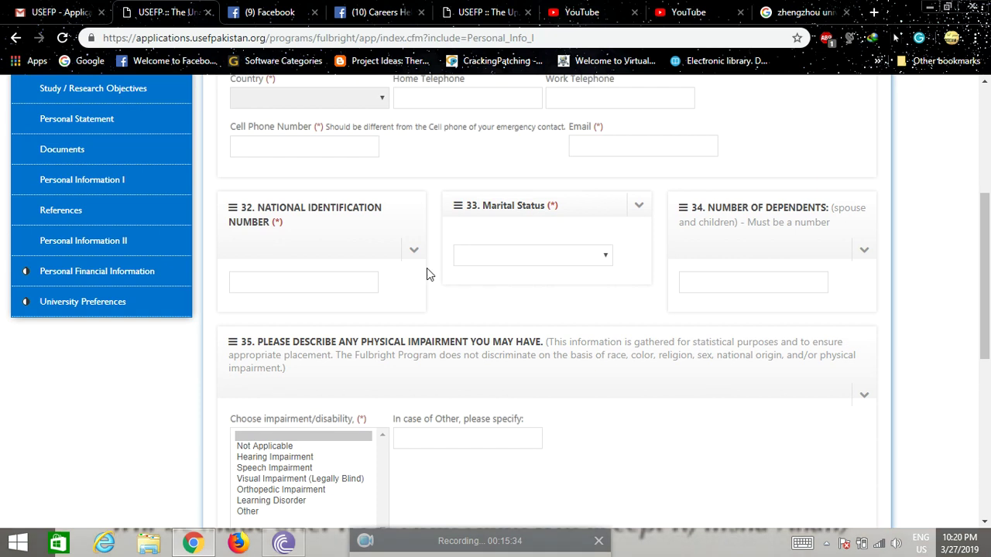
# - Inspect the National Identification Number field and the Marital Status options in Personal Information I
pyautogui.click(346, 289)
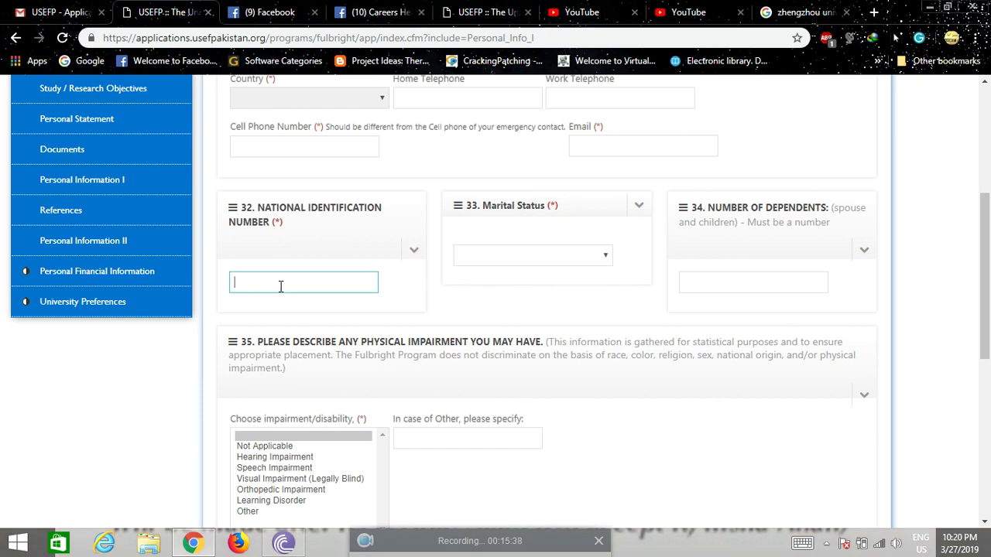
pyautogui.click(592, 255)
pyautogui.click(600, 257)
pyautogui.click(865, 255)
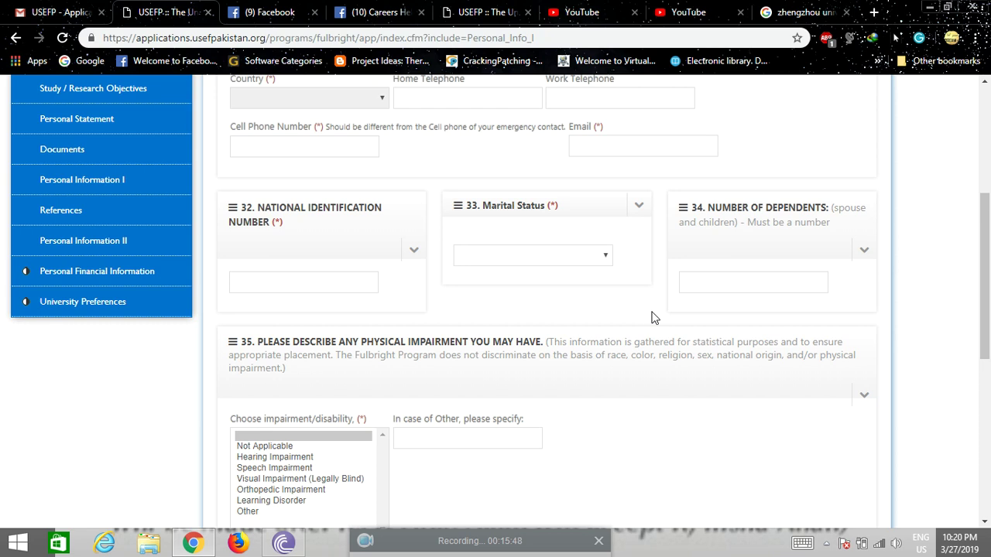
# - Review the physical impairment options, the field for specifying Other, and the Other Scholarships question
pyautogui.scroll(-1, 648, 316)
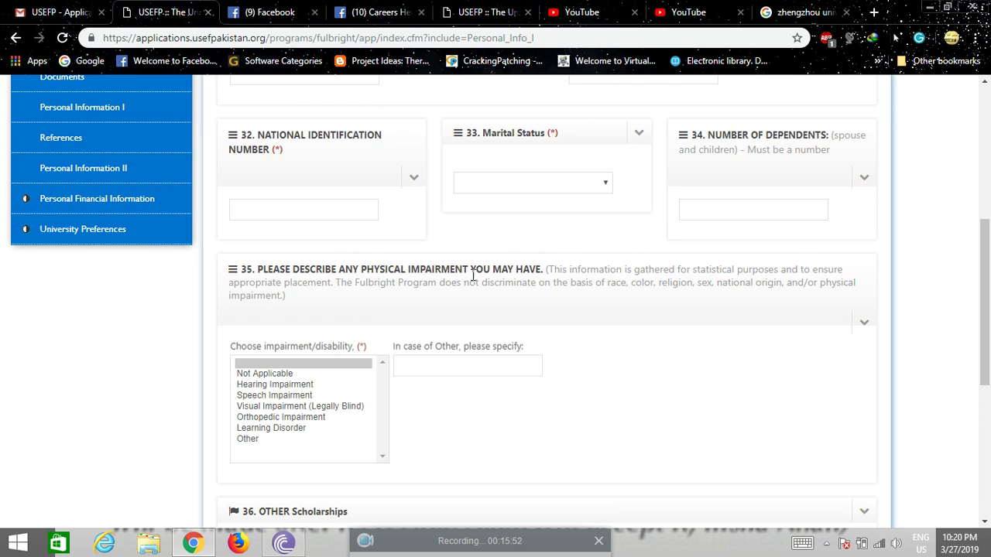
pyautogui.scroll(-1, 476, 276)
pyautogui.scroll(-1, 545, 277)
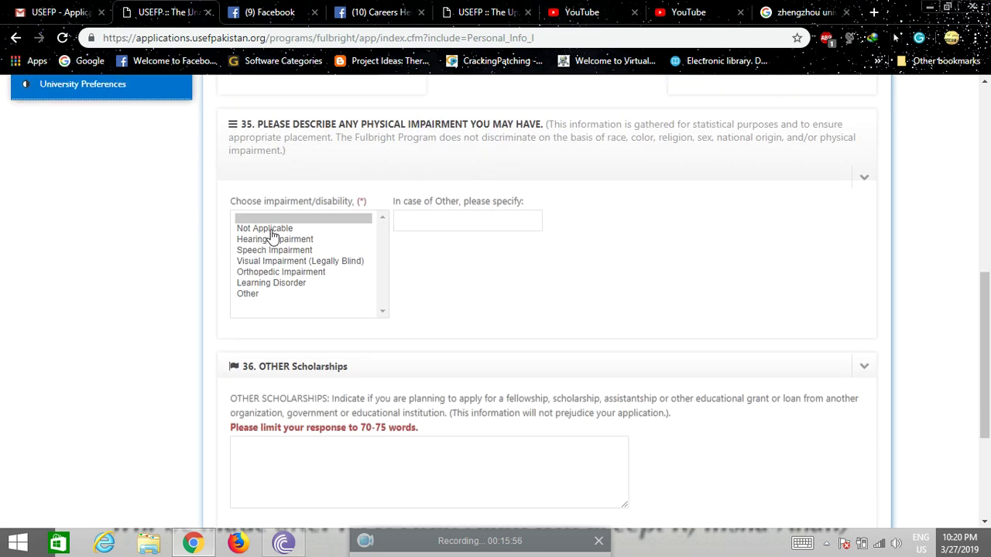
pyautogui.click(458, 220)
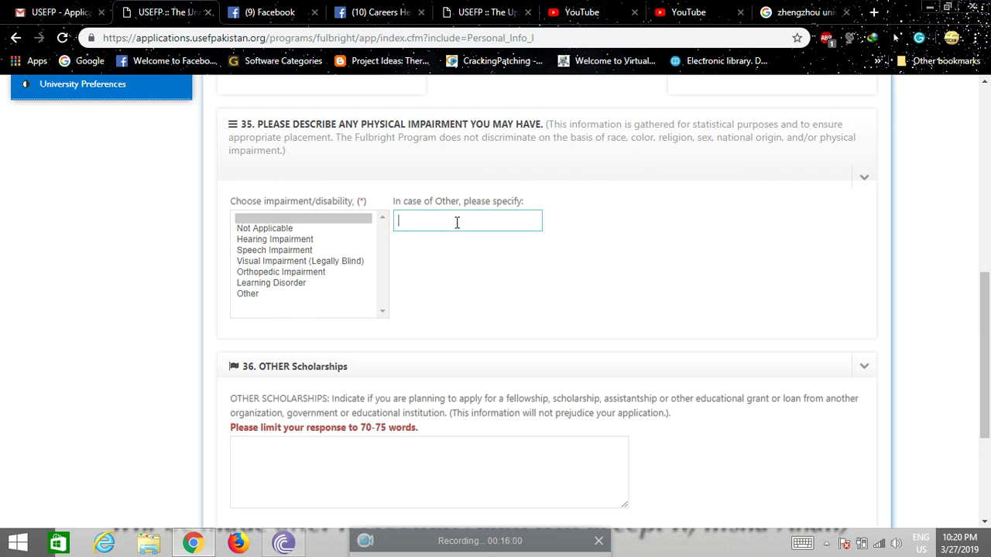
pyautogui.scroll(-2, 455, 222)
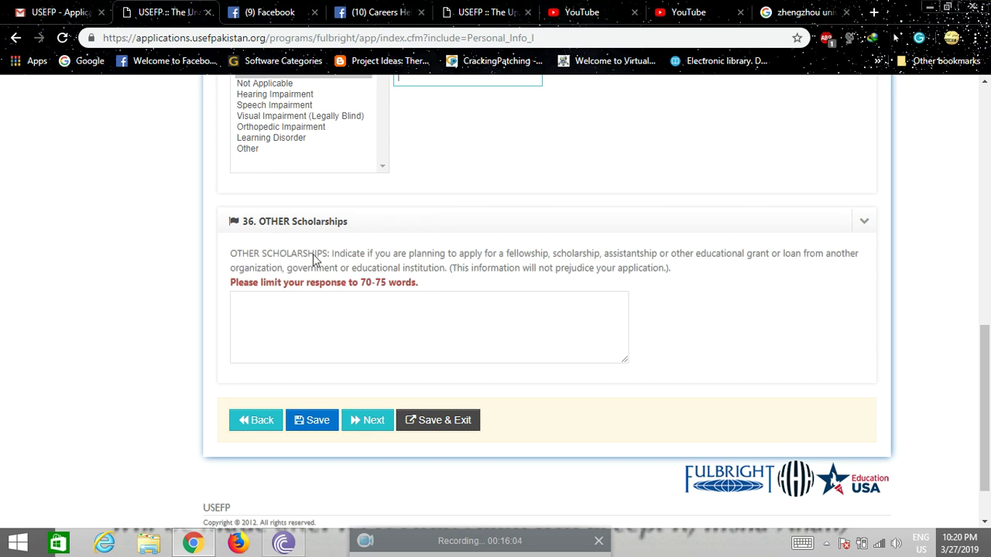
# - Open the References section and review the reference list requirements and both methods for submitting recommendations
pyautogui.scroll(5, 191, 323)
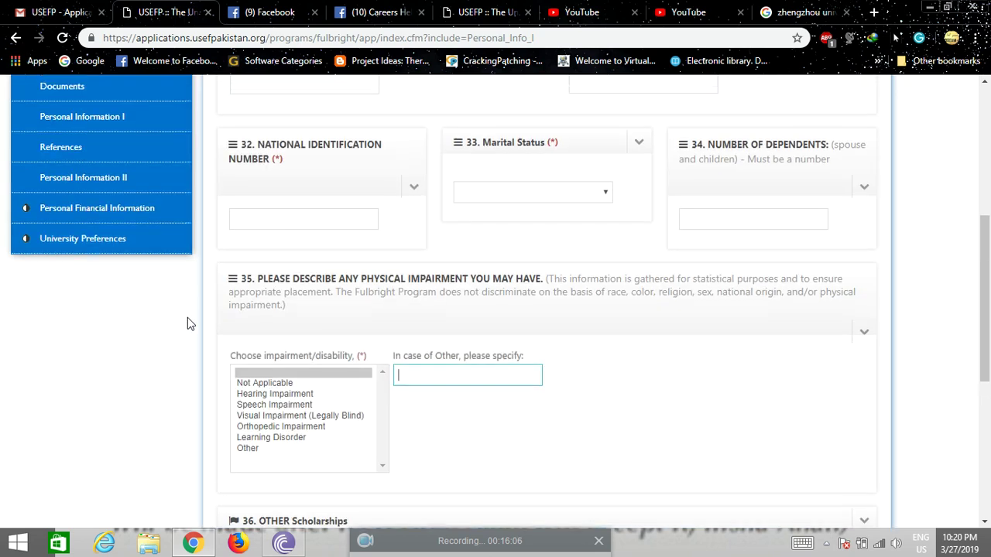
pyautogui.click(83, 287)
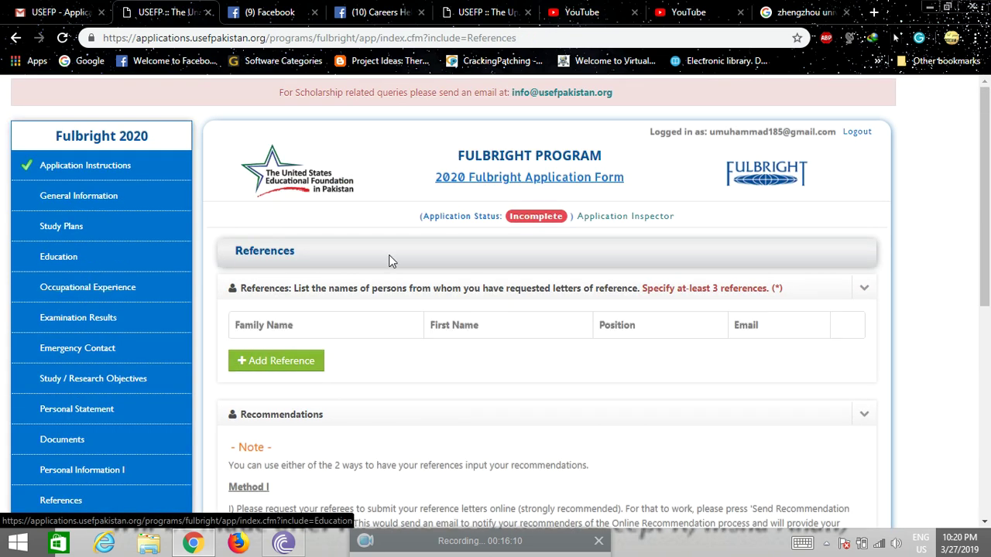
pyautogui.scroll(-2, 531, 407)
pyautogui.scroll(-1, 523, 374)
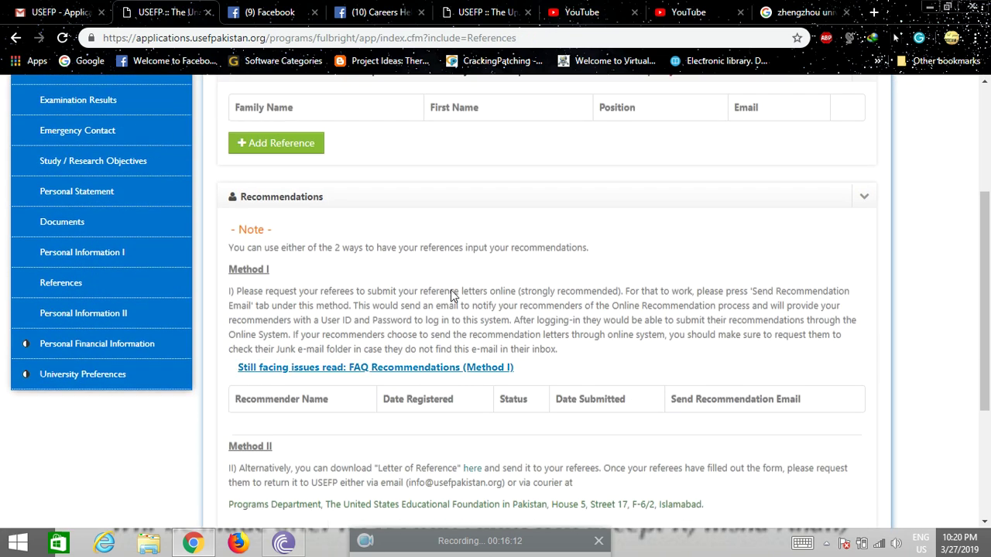
pyautogui.scroll(2, 450, 288)
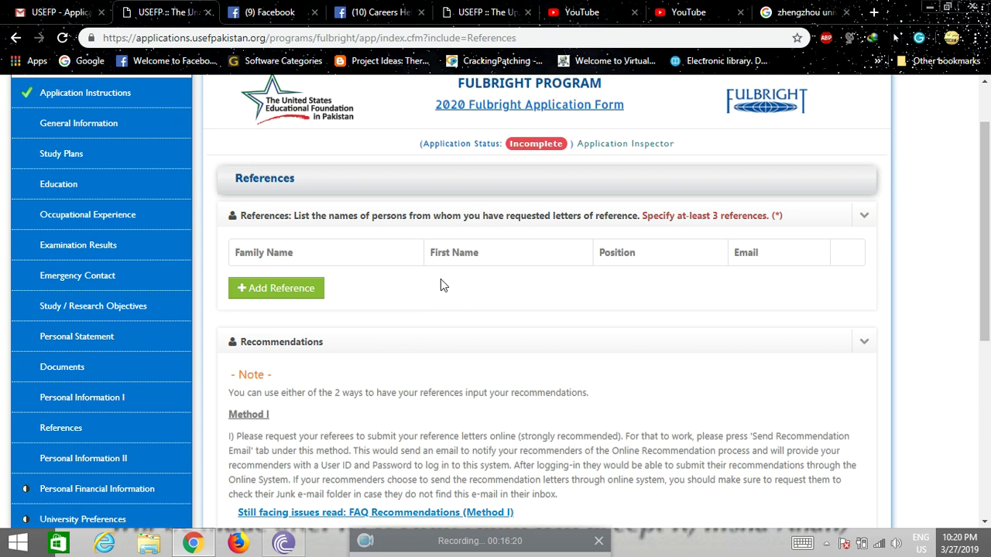
pyautogui.scroll(-4, 442, 280)
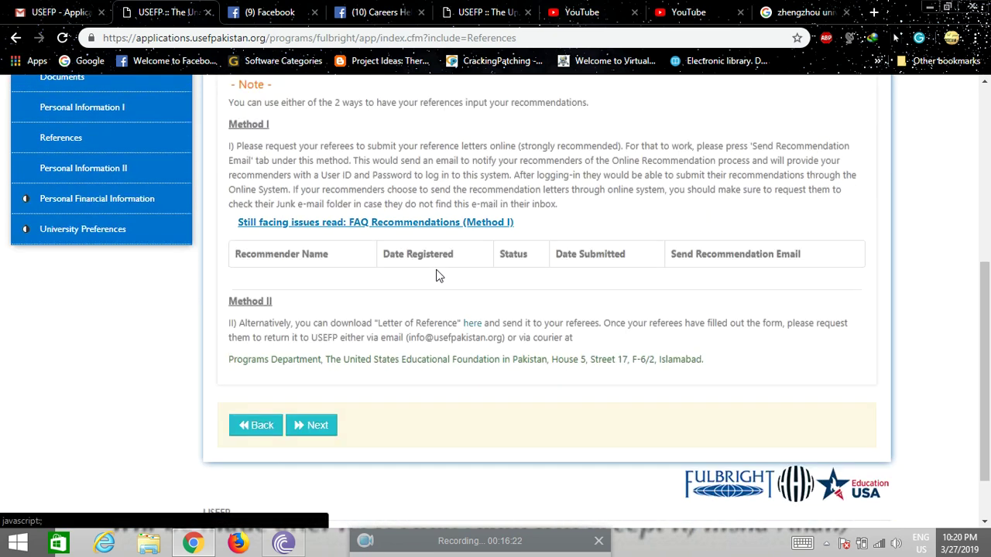
# - Recheck the reference list requirement and the Method I and Method II recommendation instructions in References
pyautogui.scroll(3, 428, 280)
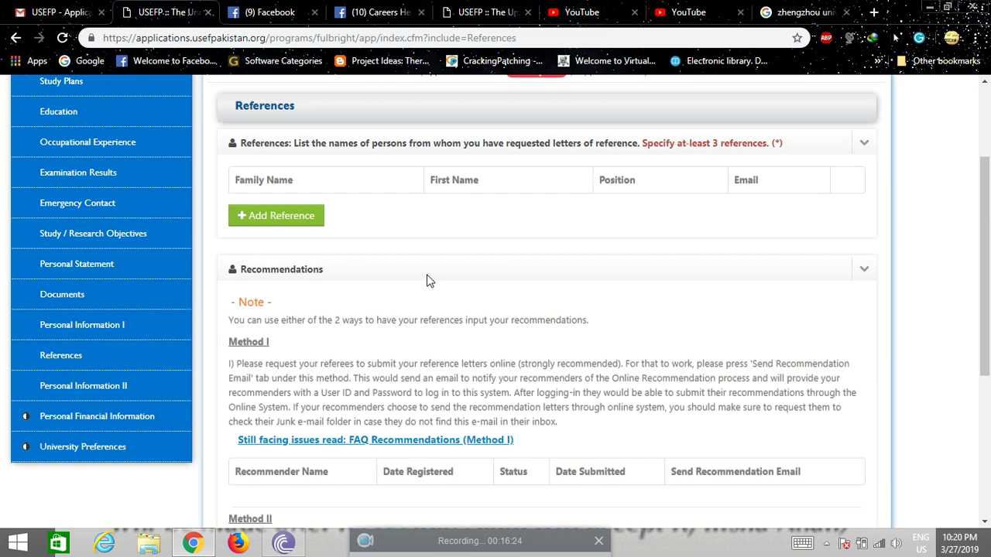
pyautogui.scroll(-1, 431, 283)
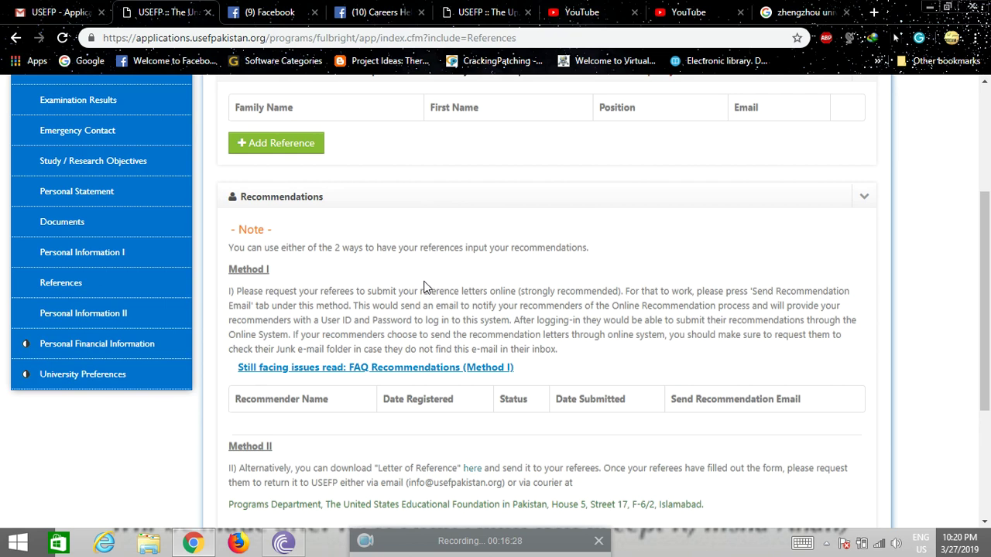
pyautogui.scroll(-1, 424, 286)
# - Open Personal Information II and review the length of stay, arrival date, and question 40 (A) and 40 (B) options
pyautogui.click(64, 242)
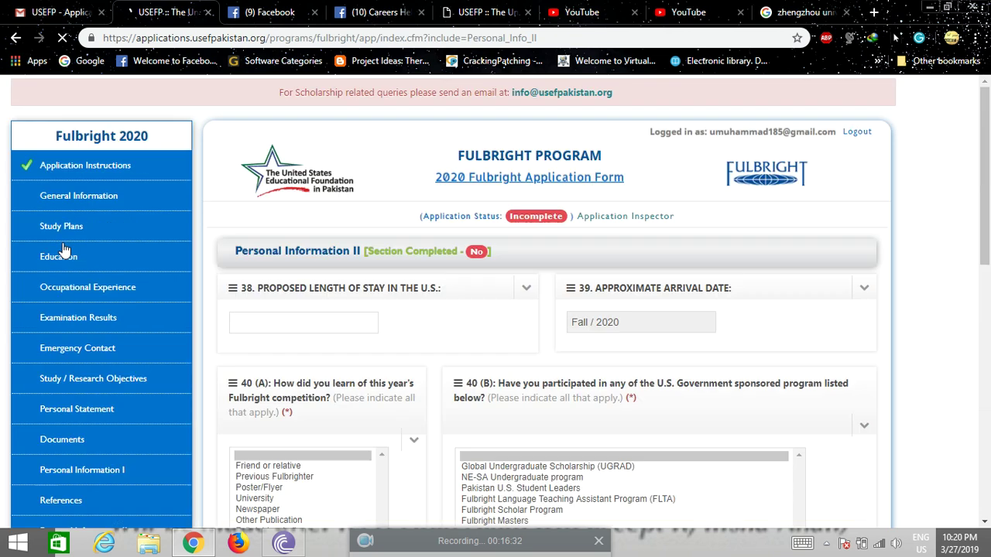
pyautogui.scroll(-1, 461, 338)
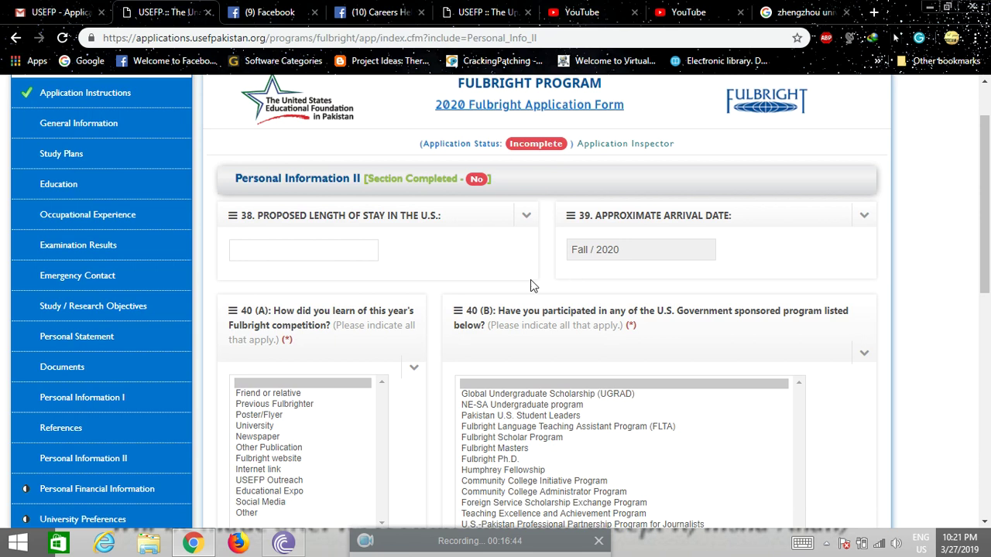
pyautogui.scroll(-1, 530, 286)
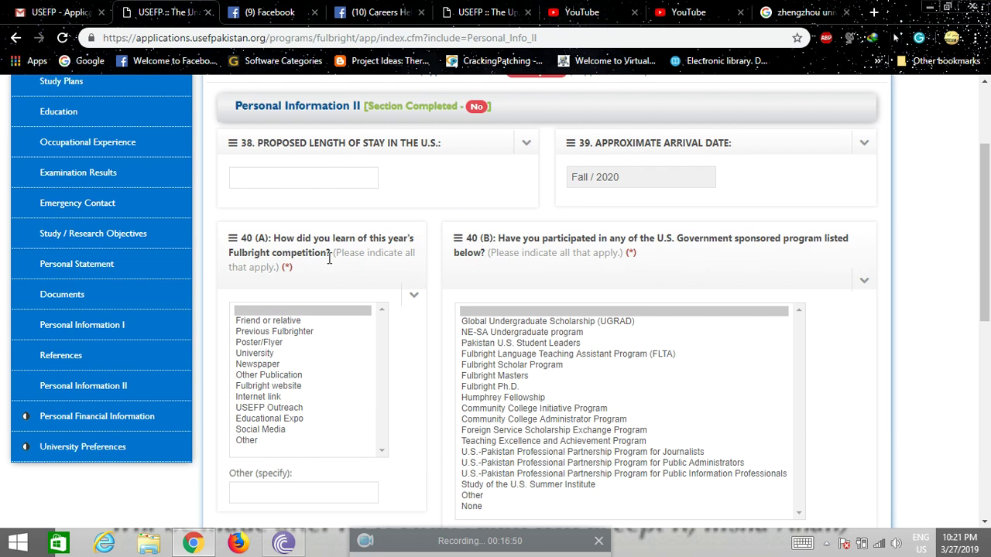
pyautogui.scroll(-1, 328, 258)
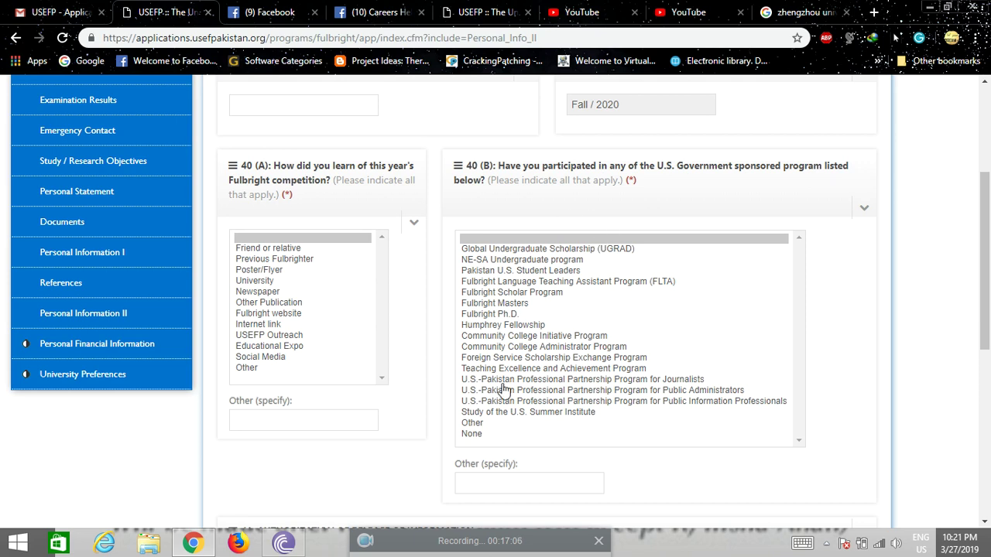
# - Review question 41, Authorization of Release of Information, and its First Name and Family Name signature fields
pyautogui.scroll(-3, 503, 383)
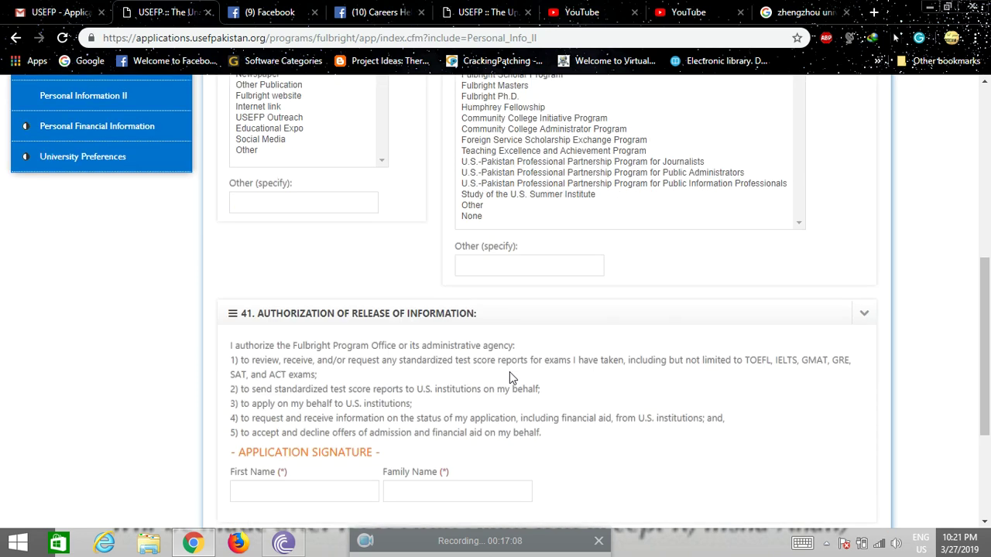
pyautogui.scroll(-1, 509, 378)
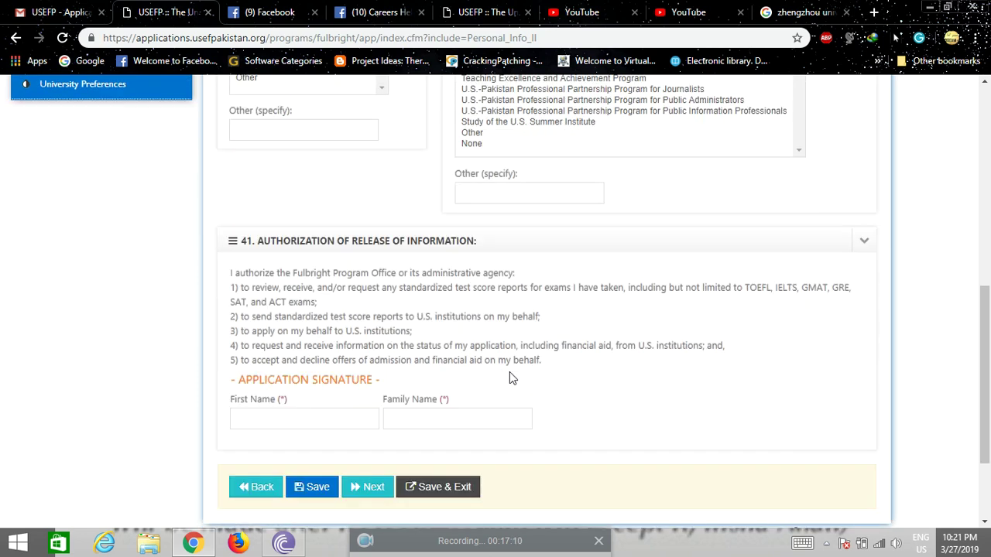
pyautogui.click(287, 421)
pyautogui.click(420, 424)
pyautogui.click(689, 446)
pyautogui.scroll(4, 689, 445)
pyautogui.scroll(-2, 177, 369)
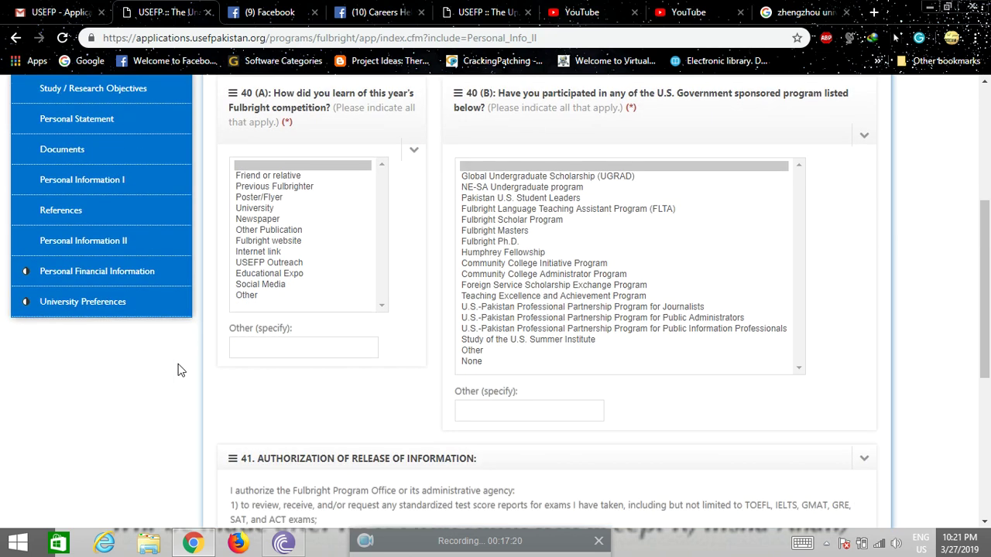
# - Open Personal Financial Information and review the first-year, second-year and travel funds questions
pyautogui.click(82, 279)
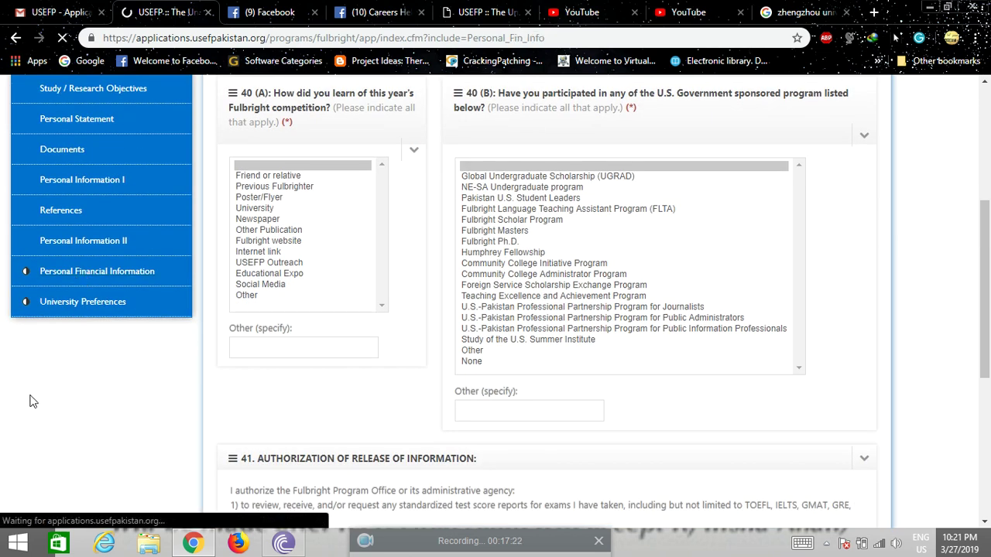
pyautogui.scroll(-2, 515, 381)
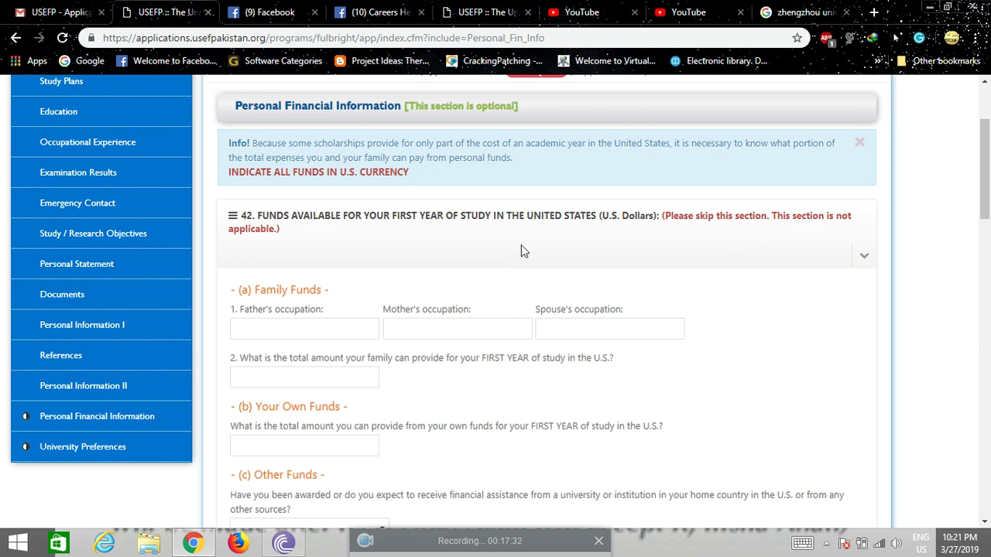
pyautogui.scroll(-1, 655, 324)
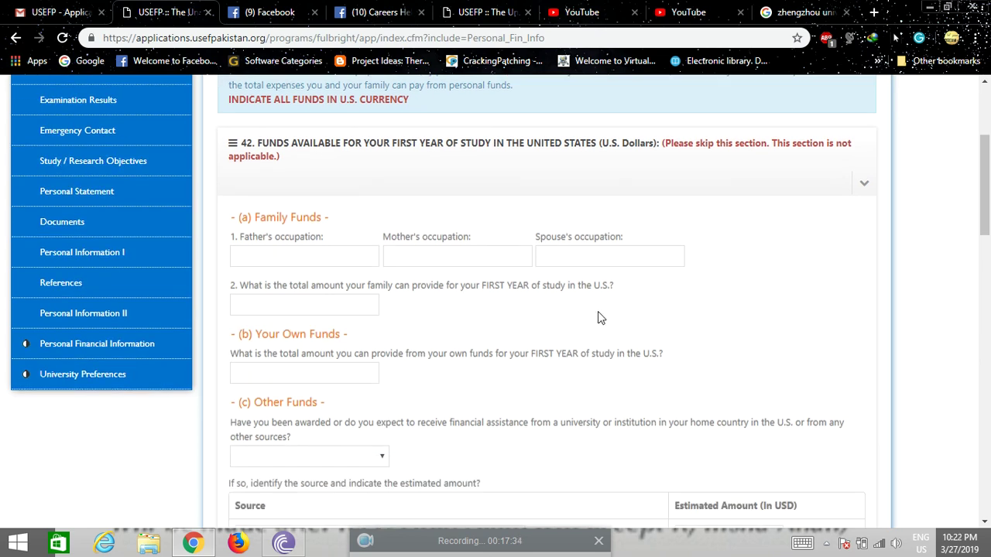
pyautogui.scroll(-2, 589, 321)
pyautogui.scroll(-5, 589, 322)
pyautogui.scroll(-1, 588, 321)
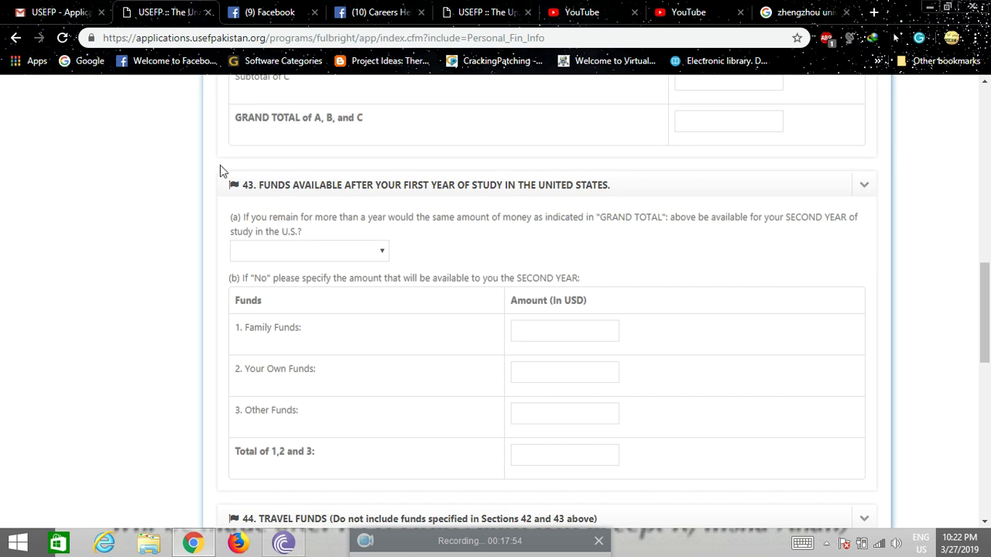
pyautogui.scroll(-2, 160, 228)
pyautogui.scroll(8, 100, 317)
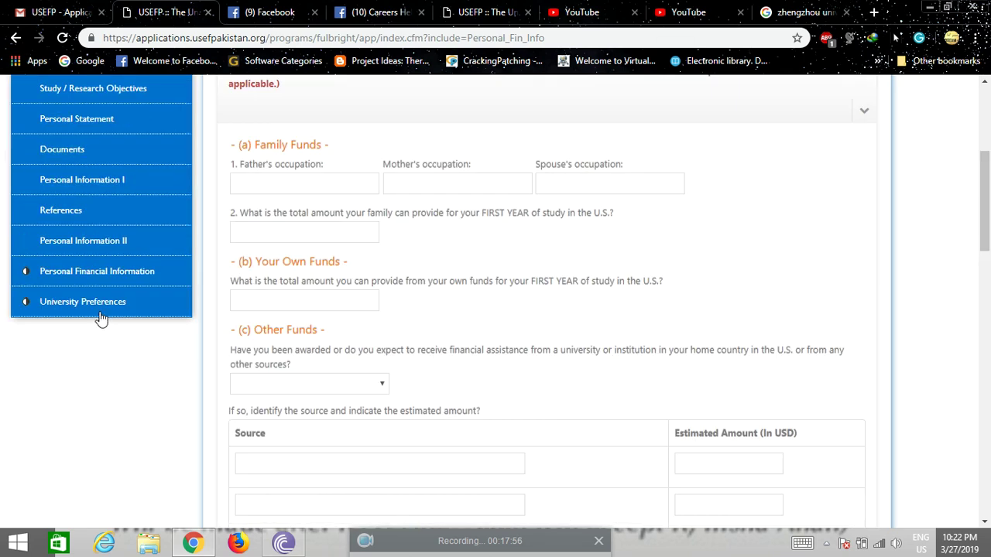
# - Open University Preferences and review the preferred institutions list and the question on other institutions of interest
pyautogui.click(72, 304)
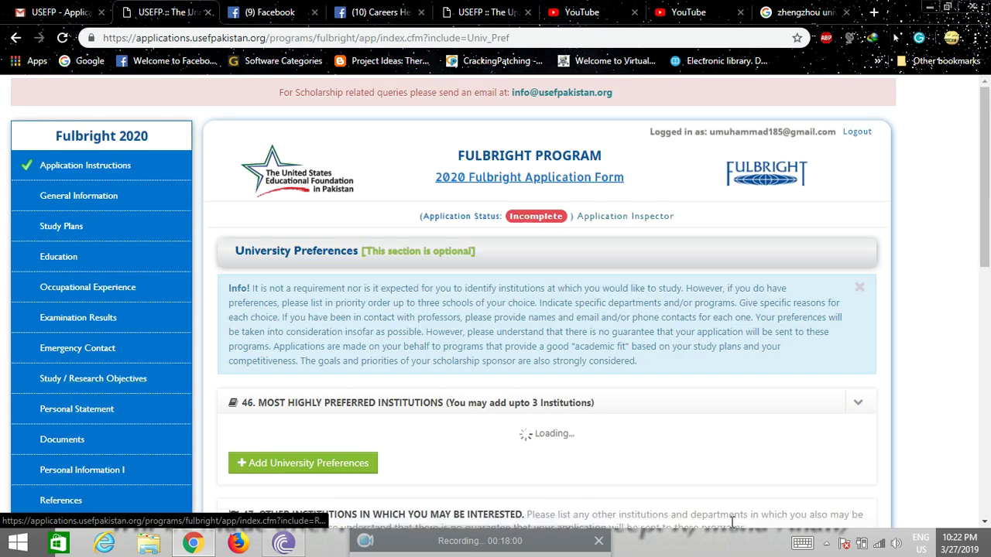
pyautogui.scroll(-3, 637, 504)
pyautogui.scroll(-1, 619, 482)
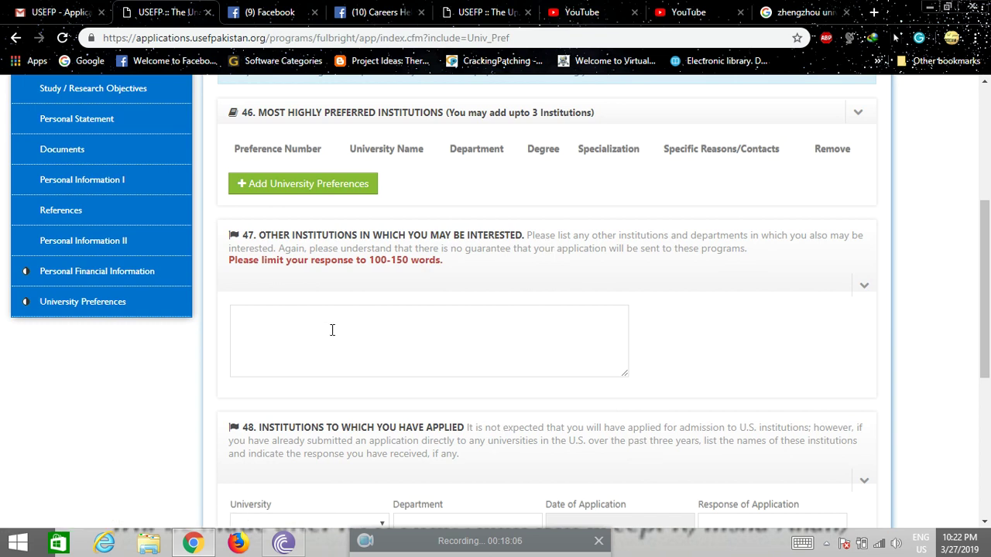
# - Open the Add University Preferences form, inspect its Preference Number and University options, and close it without saving
pyautogui.scroll(1, 333, 330)
pyautogui.click(276, 258)
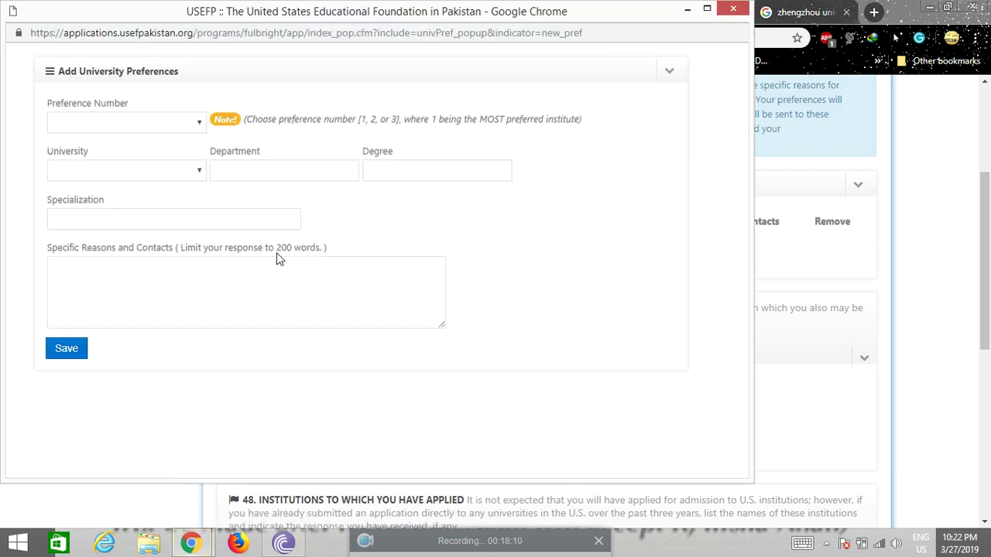
pyautogui.click(199, 125)
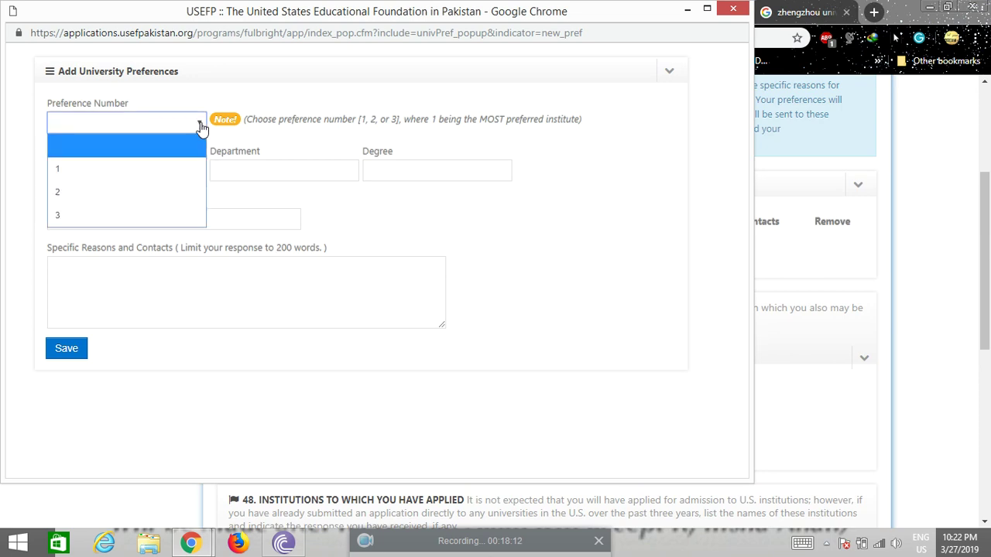
pyautogui.click(199, 126)
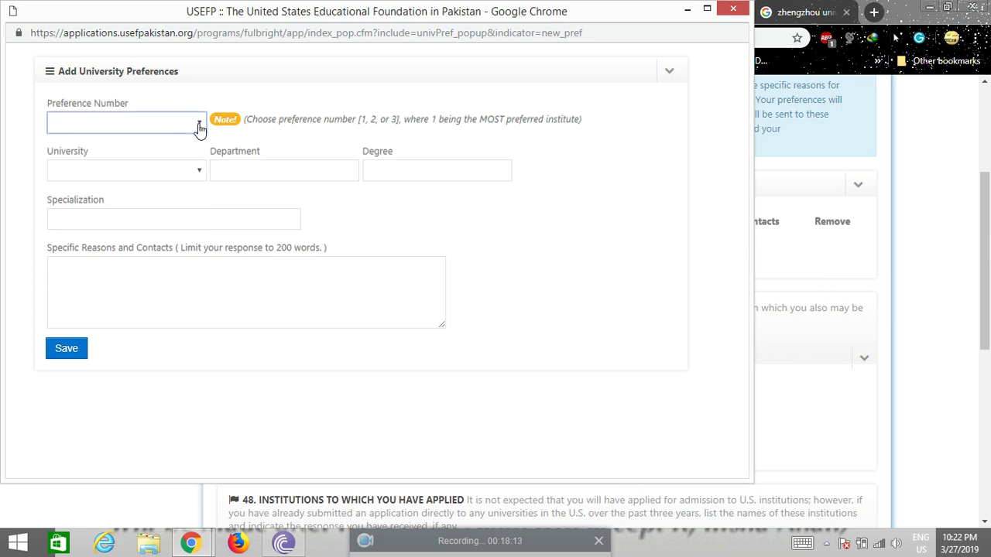
pyautogui.click(198, 172)
pyautogui.click(198, 173)
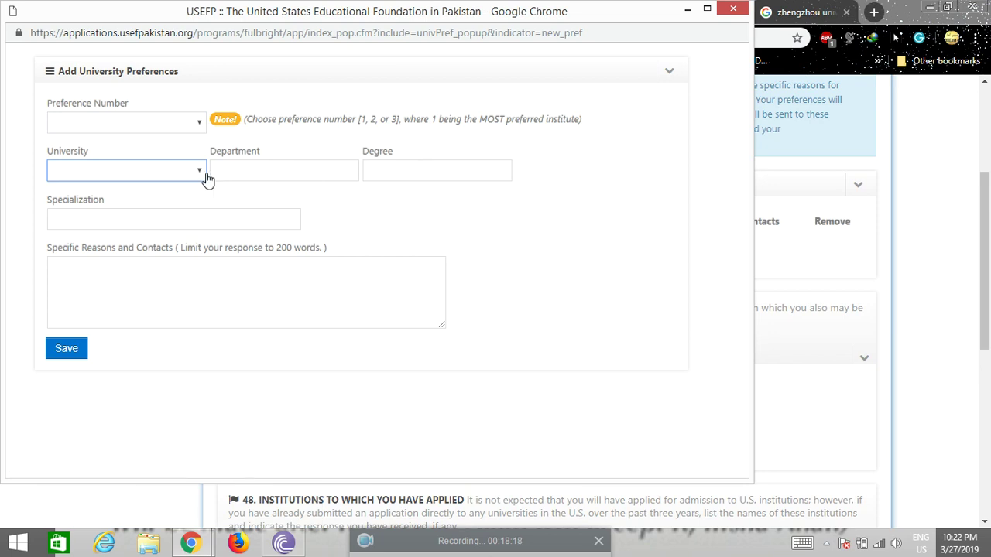
pyautogui.click(200, 177)
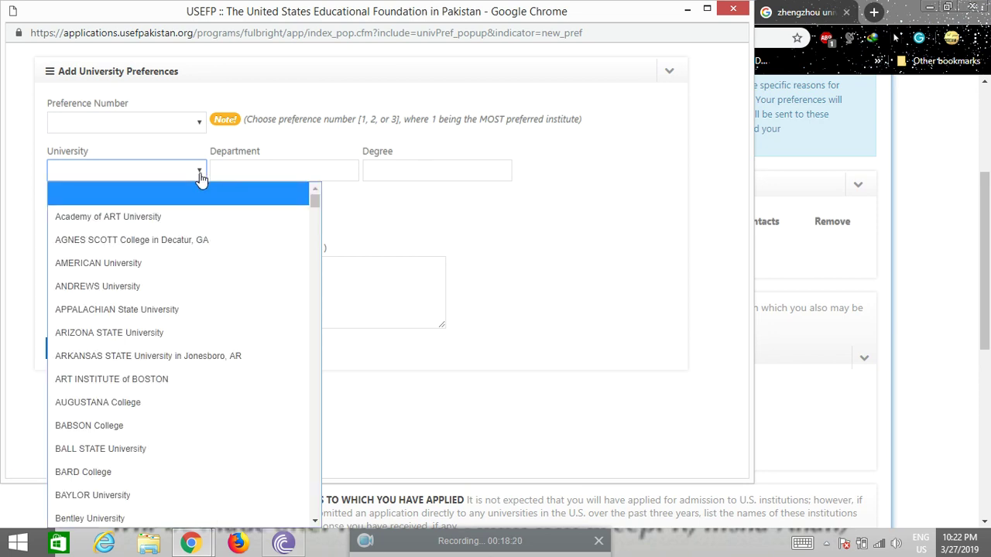
pyautogui.click(200, 177)
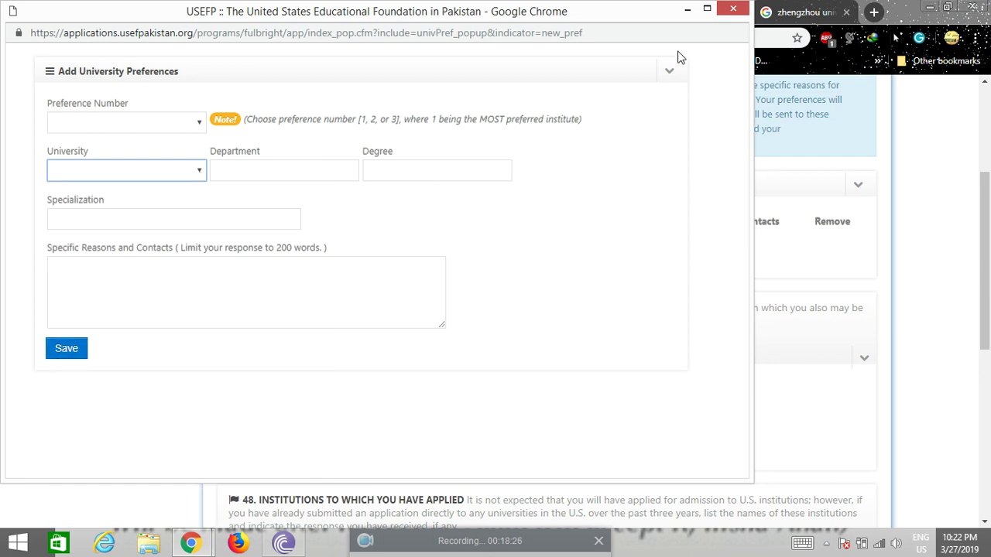
pyautogui.click(734, 10)
# - Review questions 47 and 48, including the University options for institutions already applied to
pyautogui.scroll(-2, 557, 314)
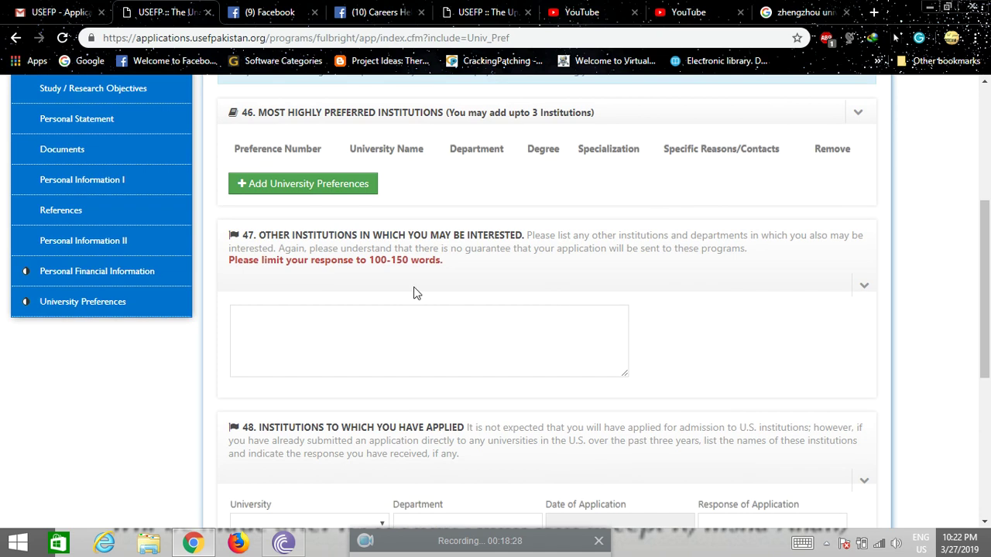
pyautogui.scroll(-2, 289, 318)
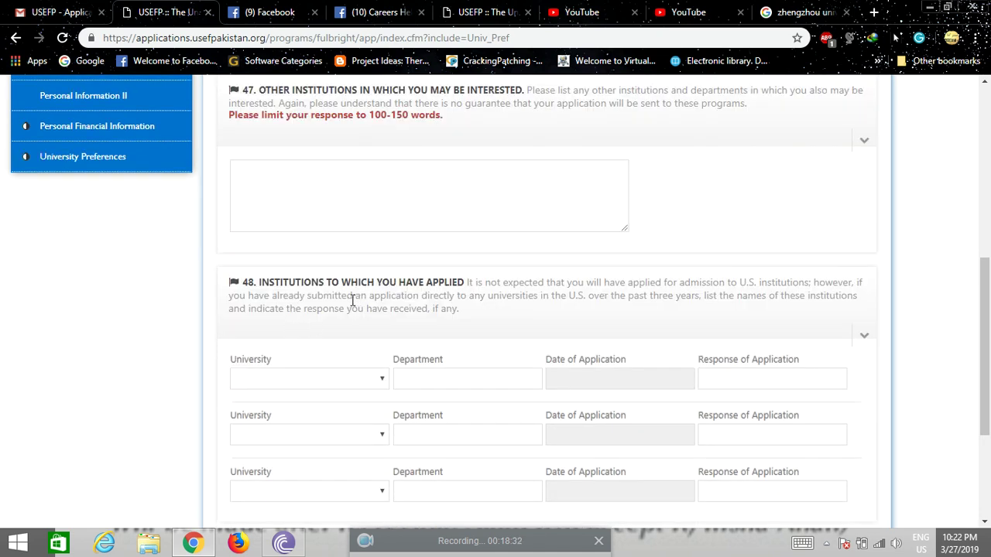
pyautogui.scroll(-1, 469, 296)
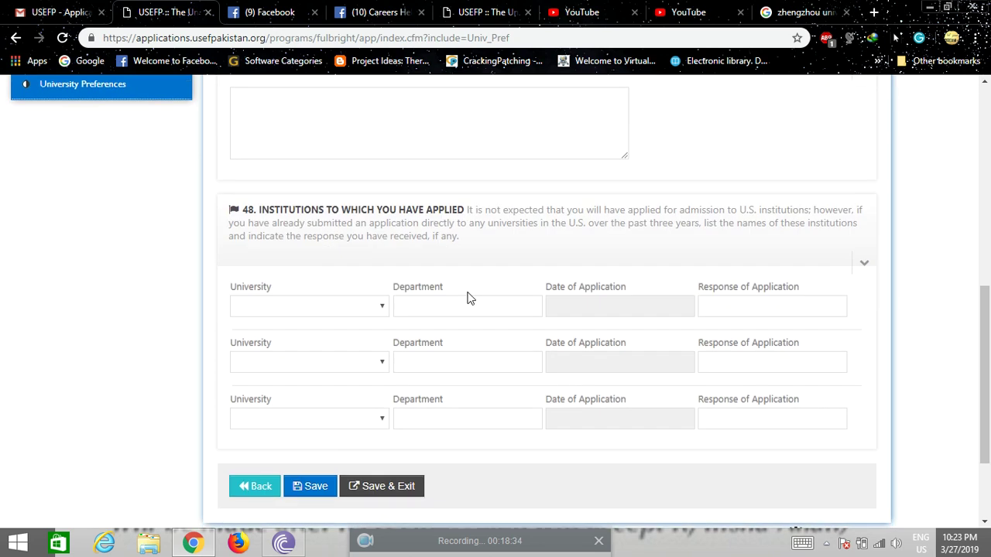
pyautogui.click(377, 308)
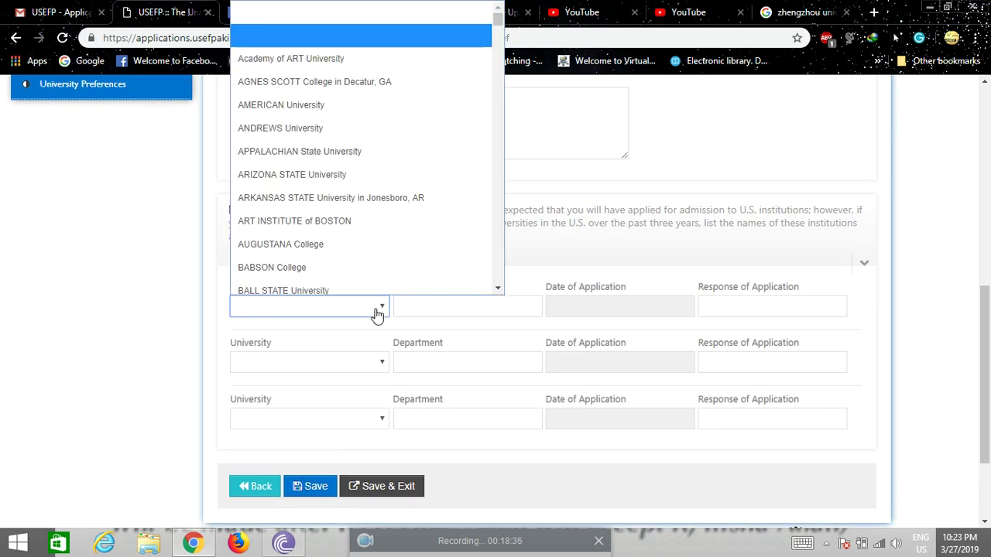
pyautogui.click(377, 312)
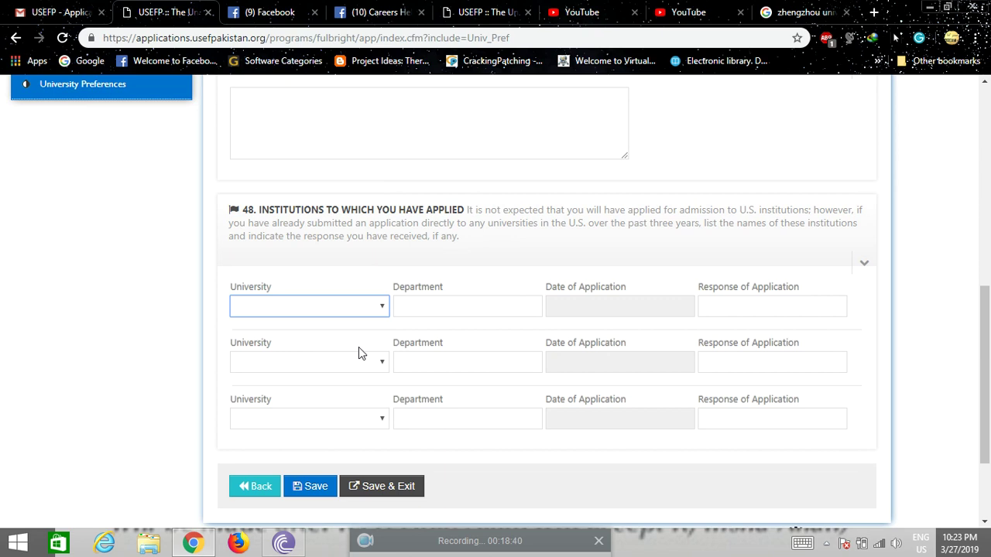
# - Look over the whole University Preferences page again, including the application's section list and the save options
pyautogui.scroll(2, 52, 348)
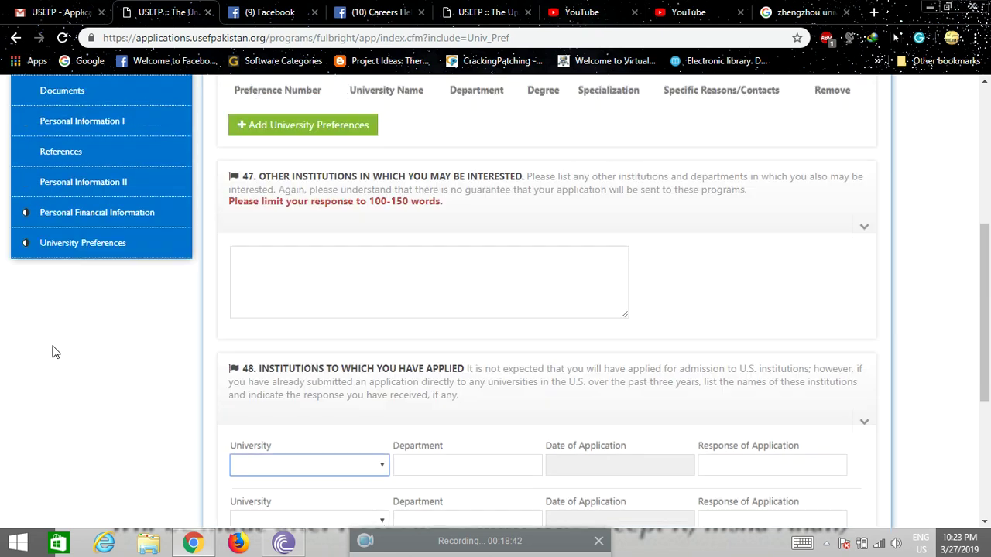
pyautogui.scroll(2, 53, 348)
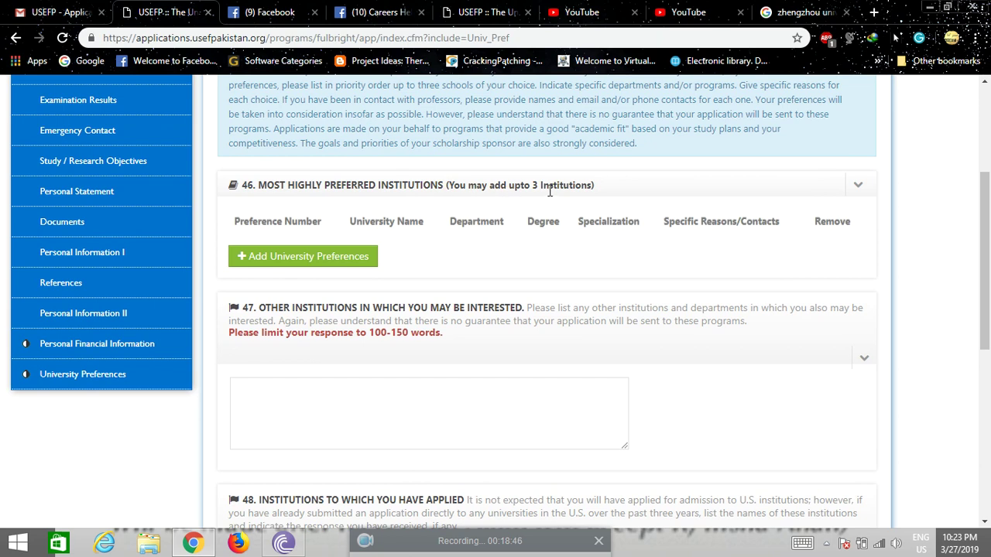
pyautogui.scroll(-5, 464, 207)
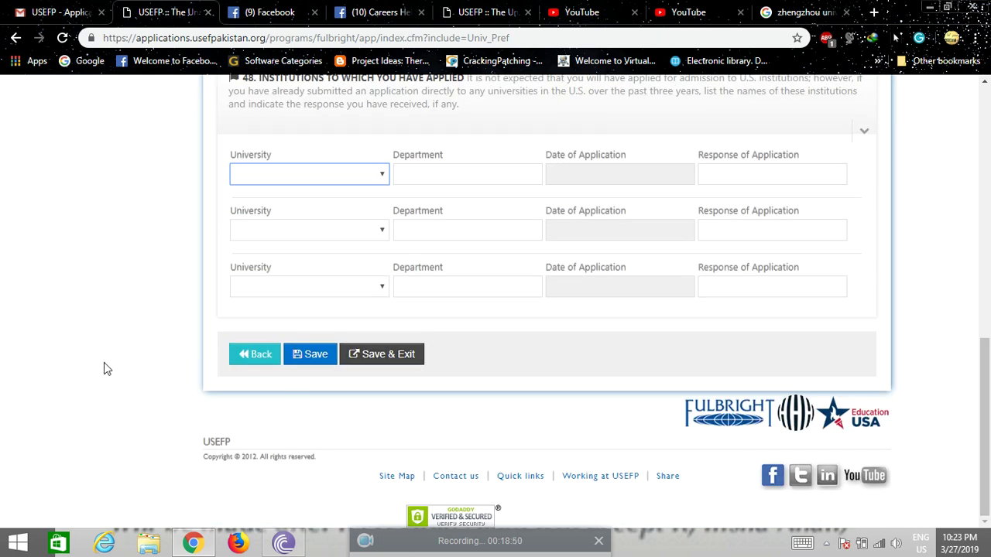
pyautogui.scroll(4, 90, 369)
pyautogui.scroll(4, 87, 370)
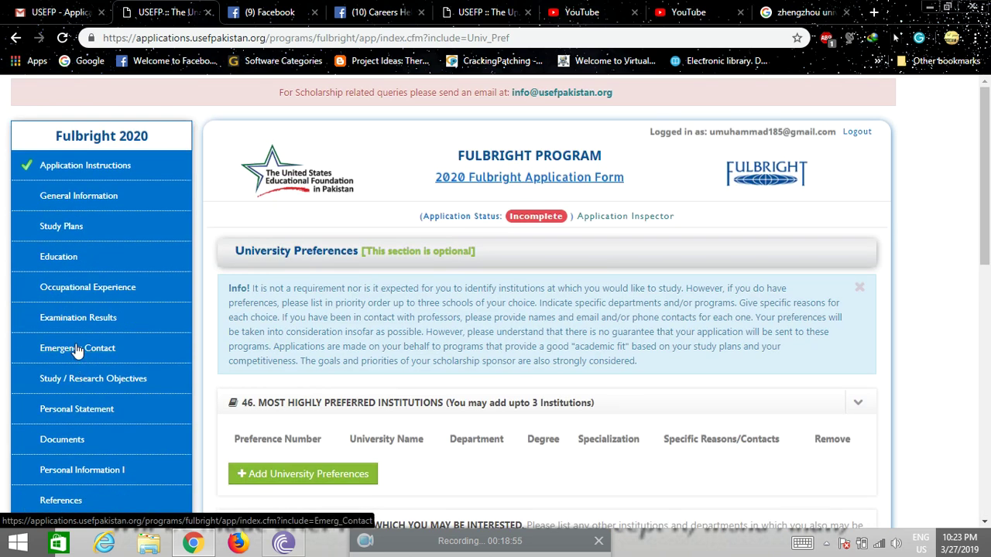
pyautogui.scroll(-4, 78, 352)
pyautogui.scroll(-3, 353, 364)
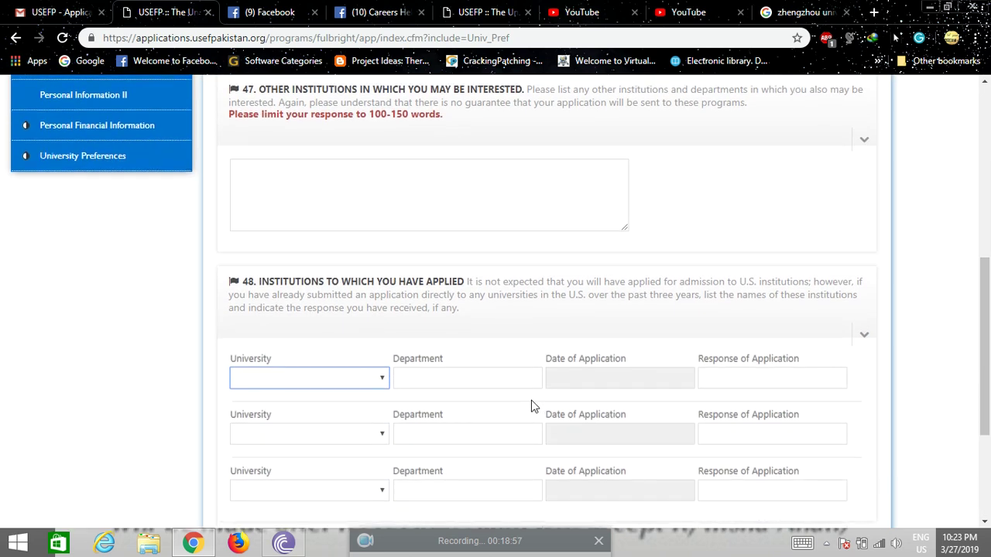
pyautogui.scroll(-3, 534, 405)
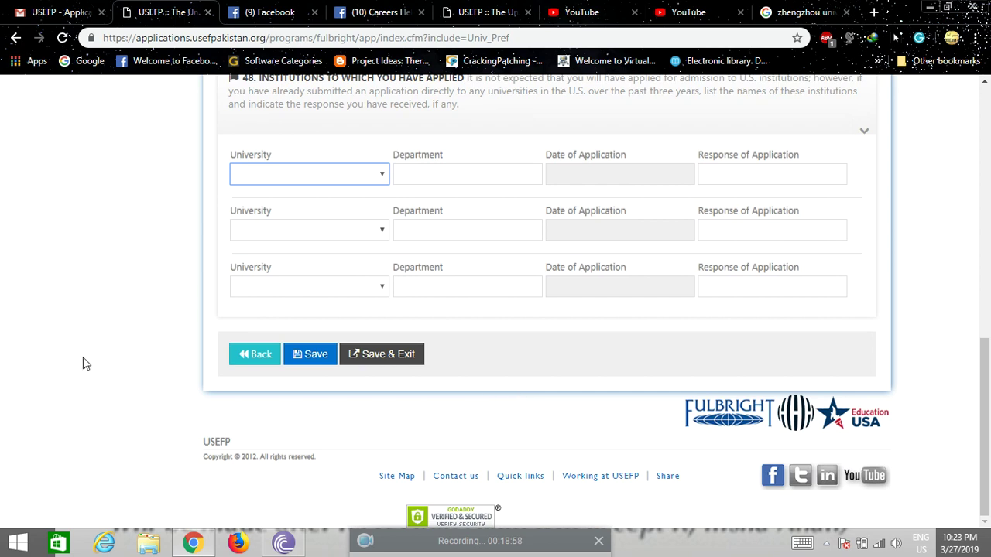
pyautogui.scroll(9, 104, 355)
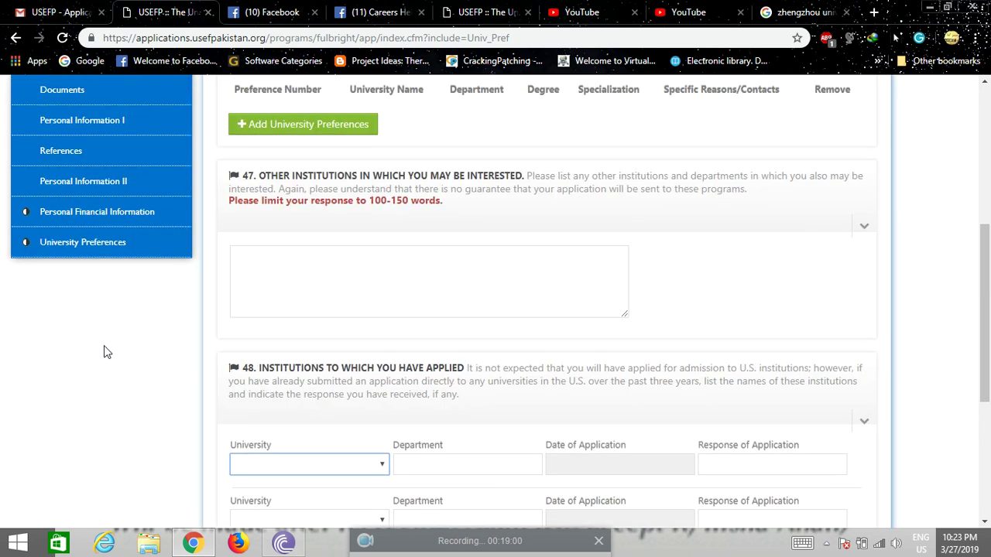
pyautogui.scroll(1, 107, 352)
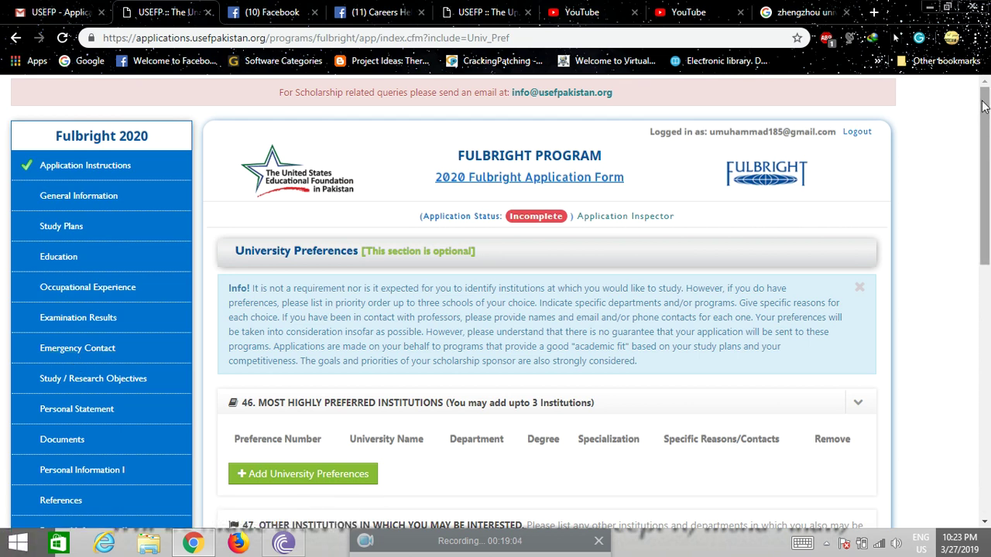
# - Minimize the browser window to show the desktop
pyautogui.click(928, 8)
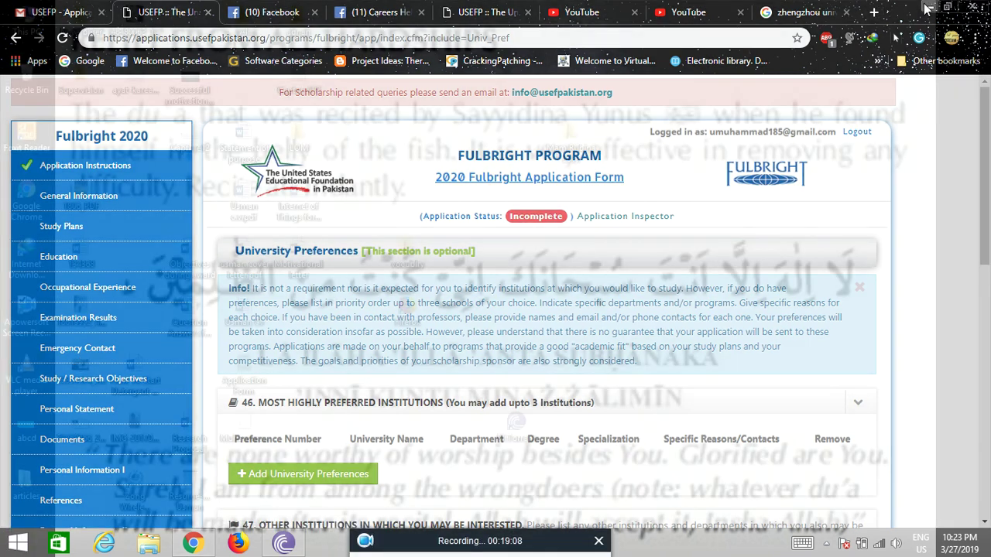
pyautogui.rightClick(828, 79)
pyautogui.click(757, 118)
pyautogui.rightClick(831, 80)
pyautogui.click(770, 120)
# - Switch to Apowersoft Screen Recorder Pro and start closing the program
pyautogui.click(826, 545)
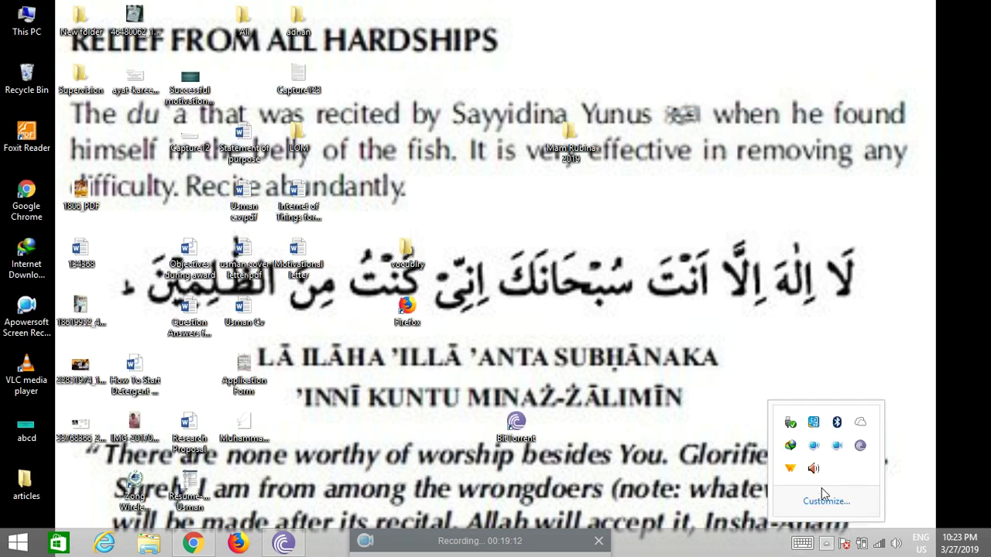
pyautogui.click(836, 446)
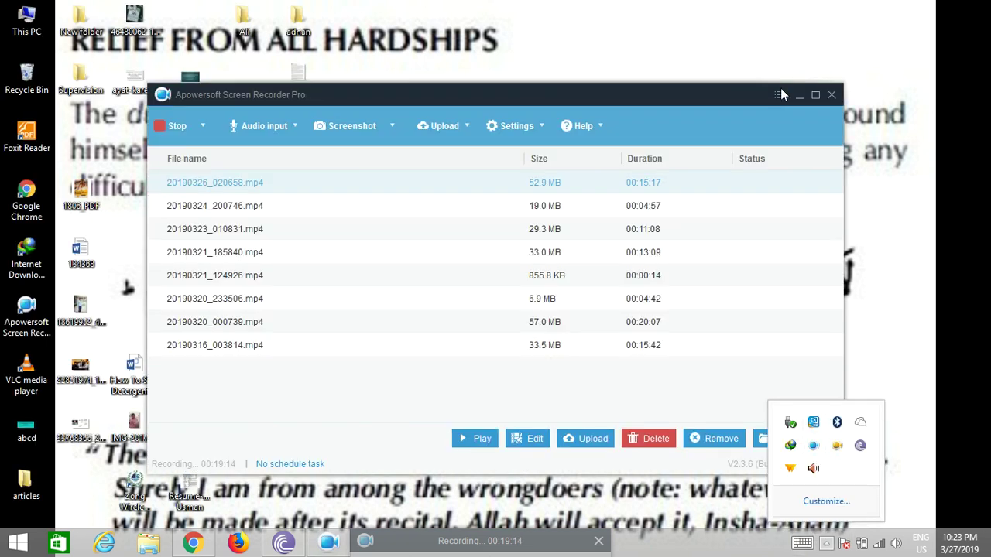
pyautogui.click(831, 95)
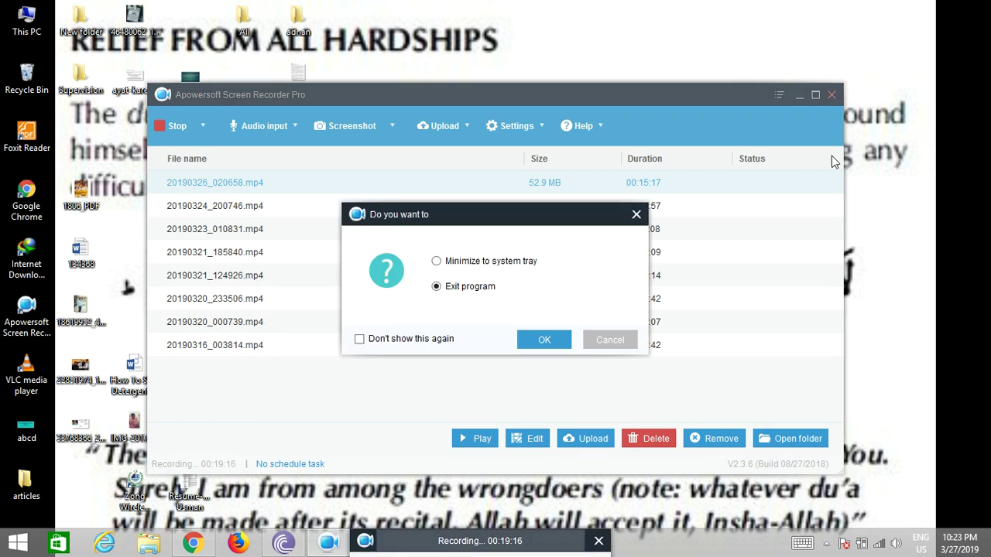